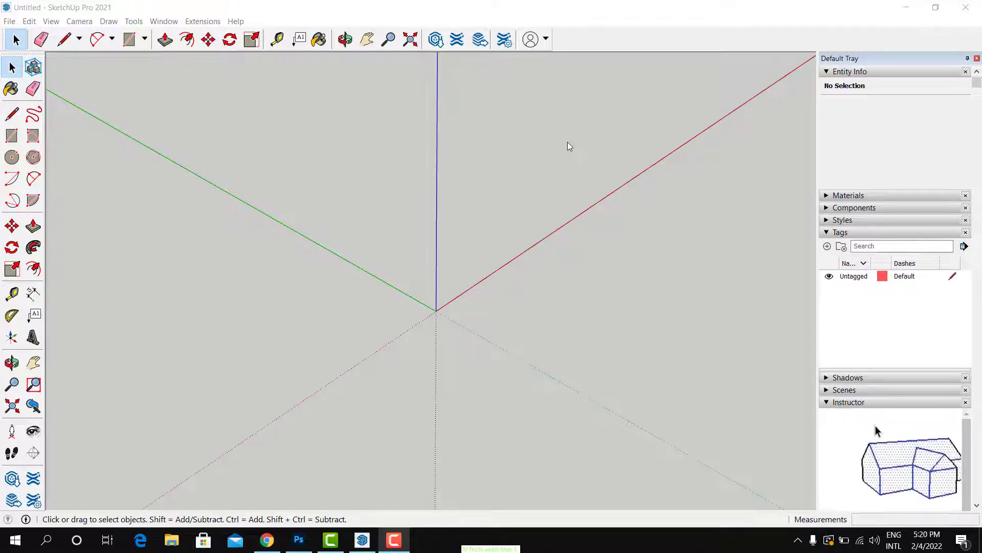
pyautogui.scroll(-1, 550, 159)
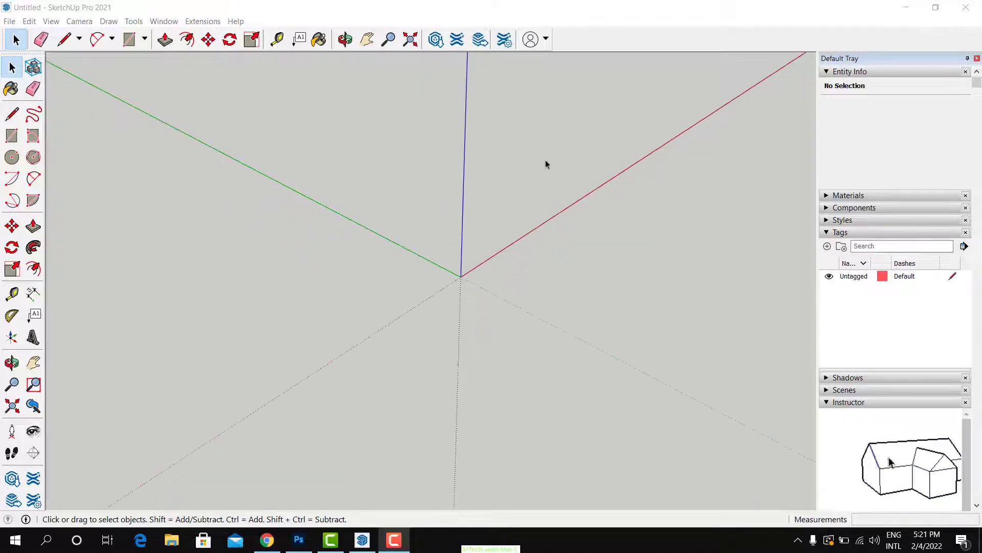
pyautogui.click(16, 41)
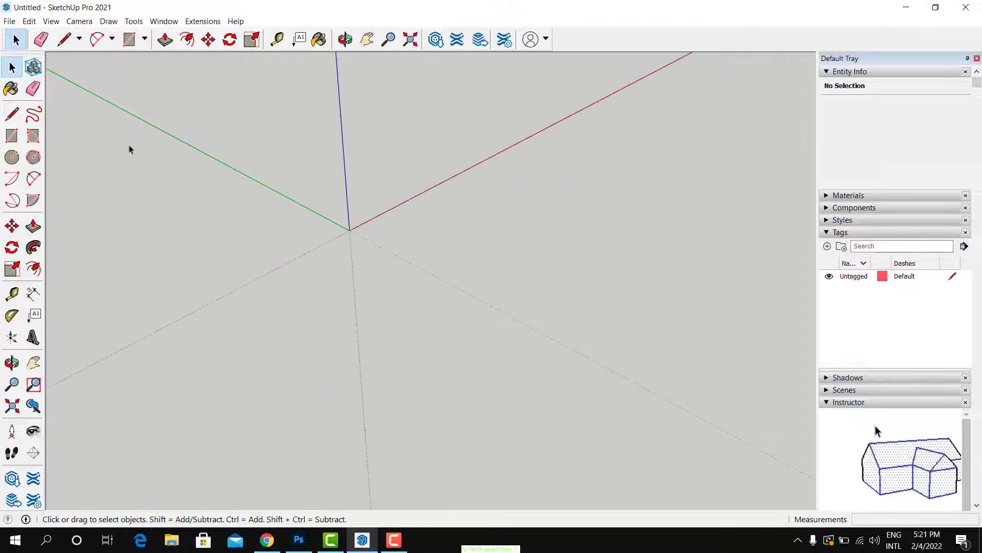
pyautogui.scroll(-2, 129, 146)
pyautogui.scroll(2, 195, 183)
pyautogui.scroll(-1, 290, 195)
pyautogui.moveTo(287, 226); pyautogui.dragTo(541, 229, button='middle')
pyautogui.rightClick(542, 229)
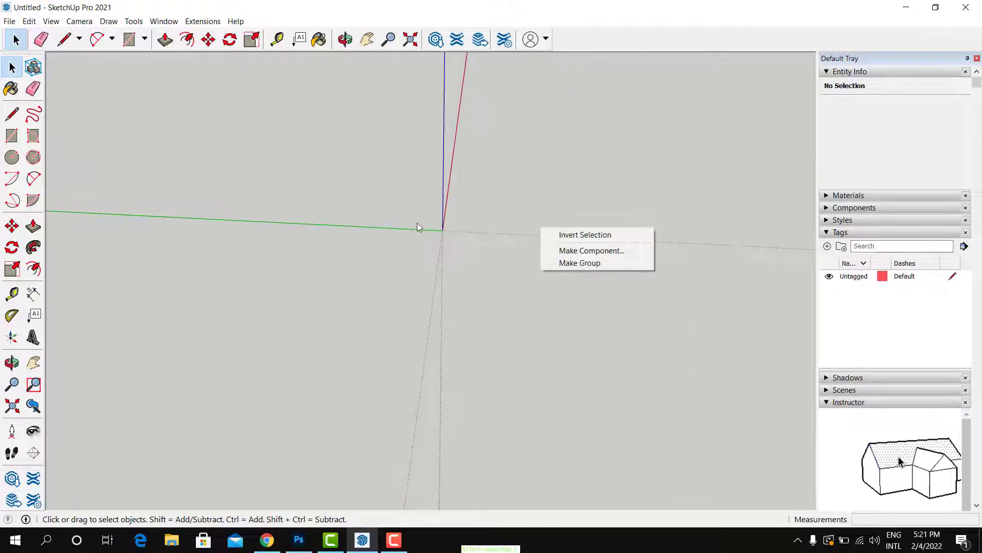
pyautogui.moveTo(288, 158); pyautogui.dragTo(134, 181, button='middle')
pyautogui.scroll(-3, 128, 204)
pyautogui.scroll(3, 660, 254)
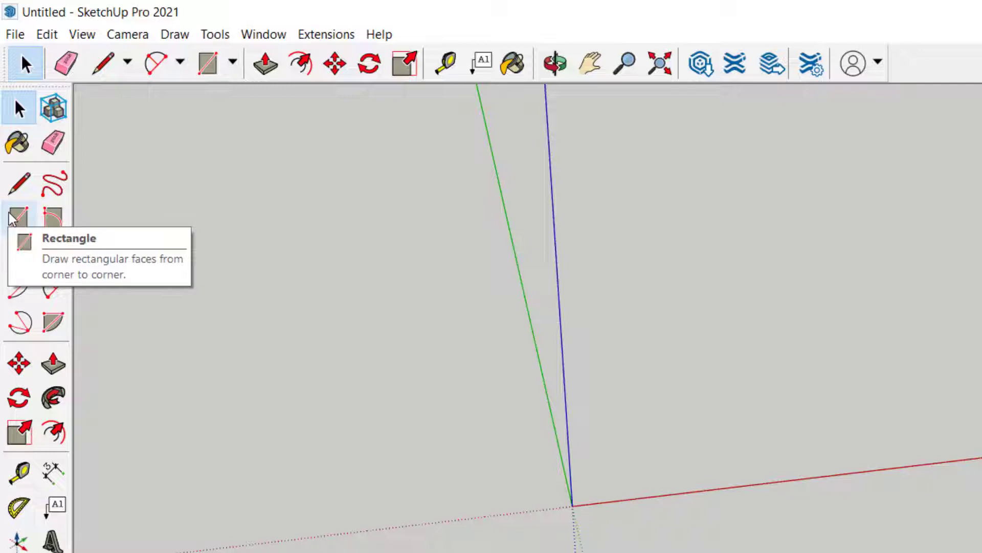
# - Draw a rectangle on the ground plane from the origin, 10" along the red axis by 4' along the green axis
pyautogui.click(11, 215)
pyautogui.moveTo(780, 483); pyautogui.dragTo(534, 476, button='middle')
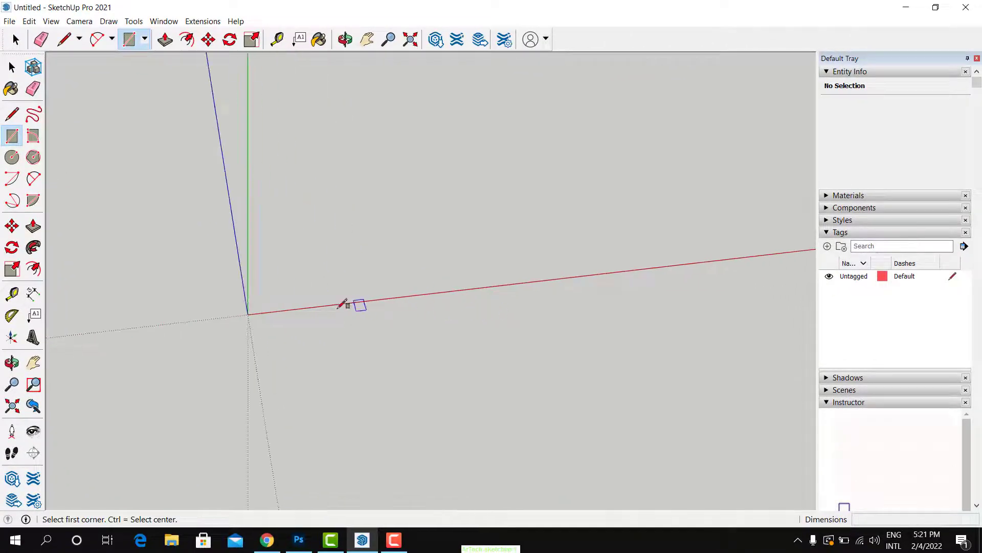
pyautogui.click(254, 311)
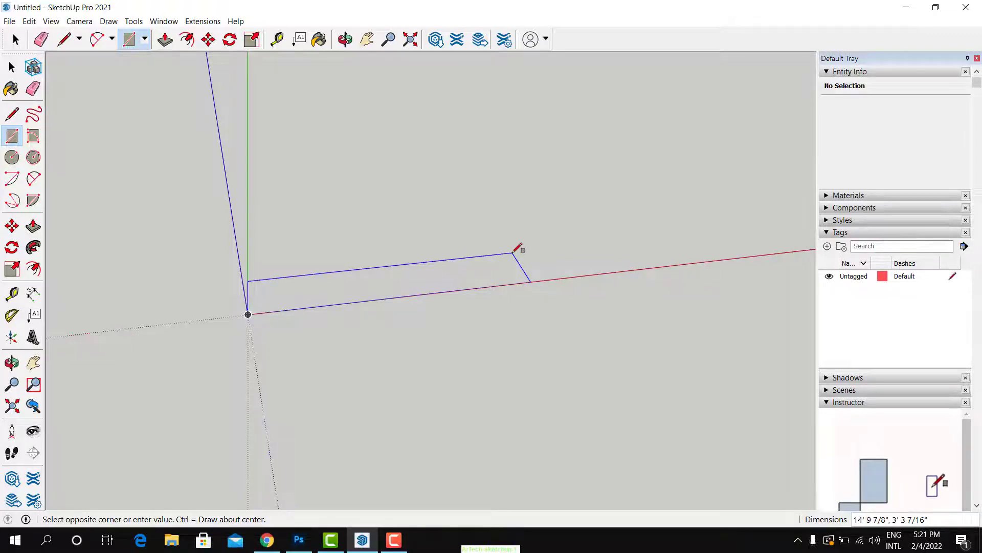
pyautogui.write('10,')
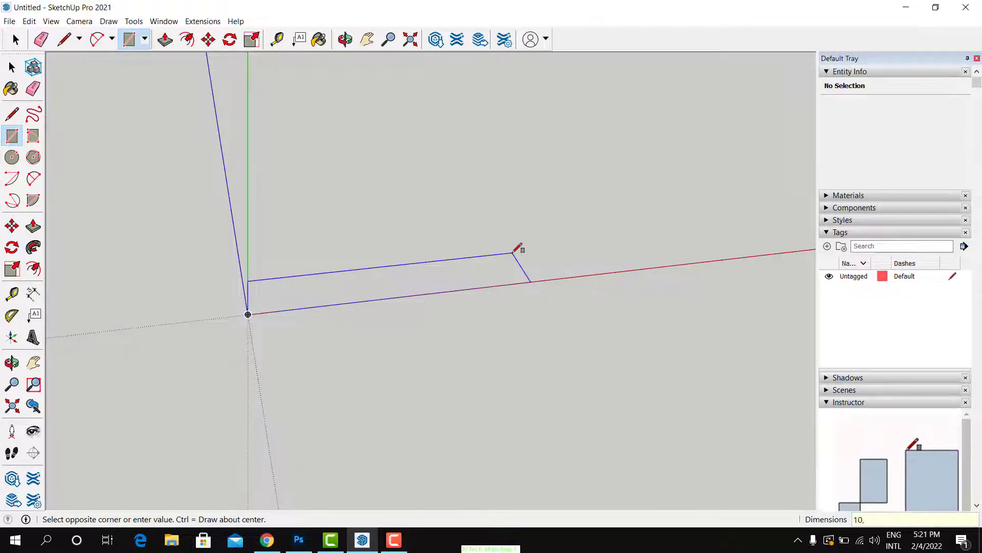
pyautogui.write("4'")
pyautogui.press('Return')
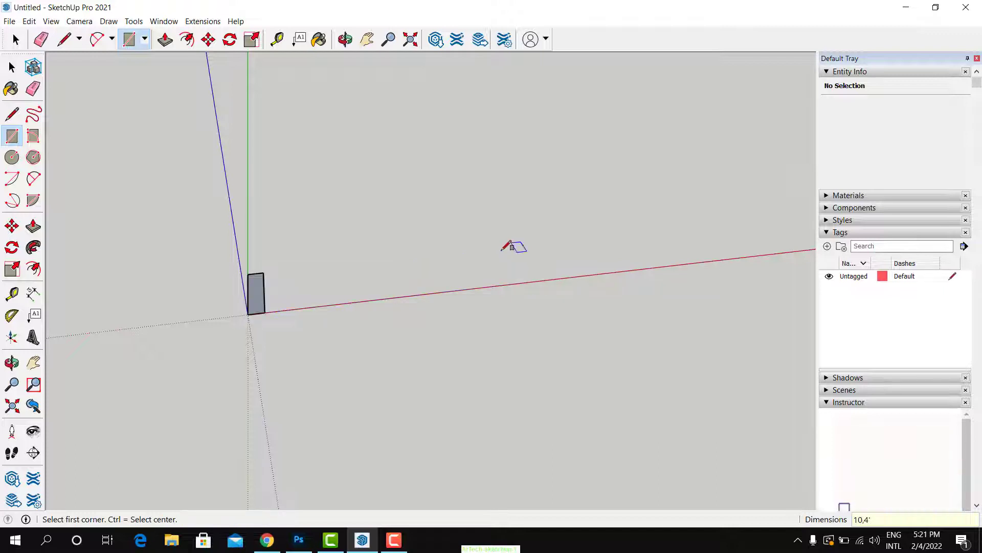
# - Push/pull the rectangle's face upward 6" to make a solid stair tread
pyautogui.moveTo(276, 309); pyautogui.dragTo(476, 295, button='middle')
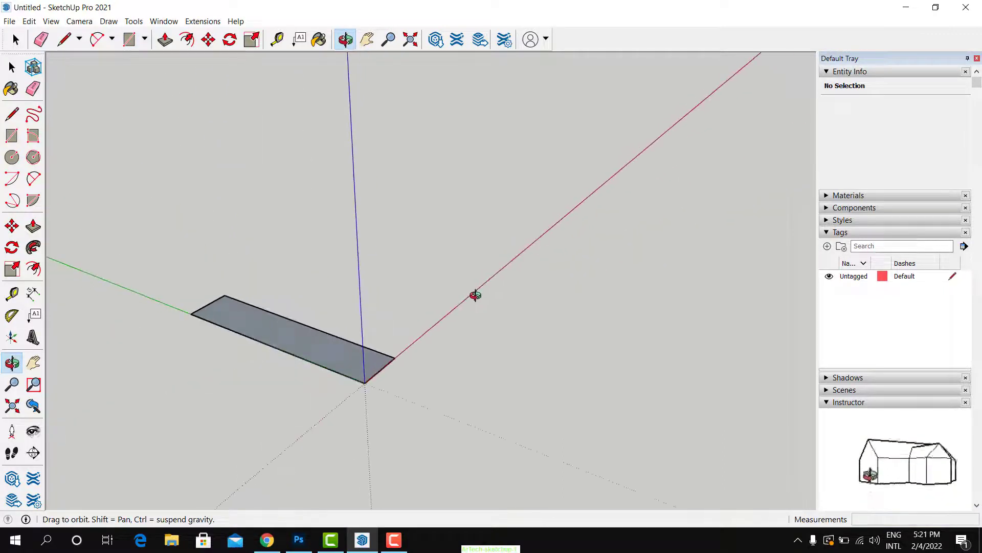
pyautogui.click(12, 67)
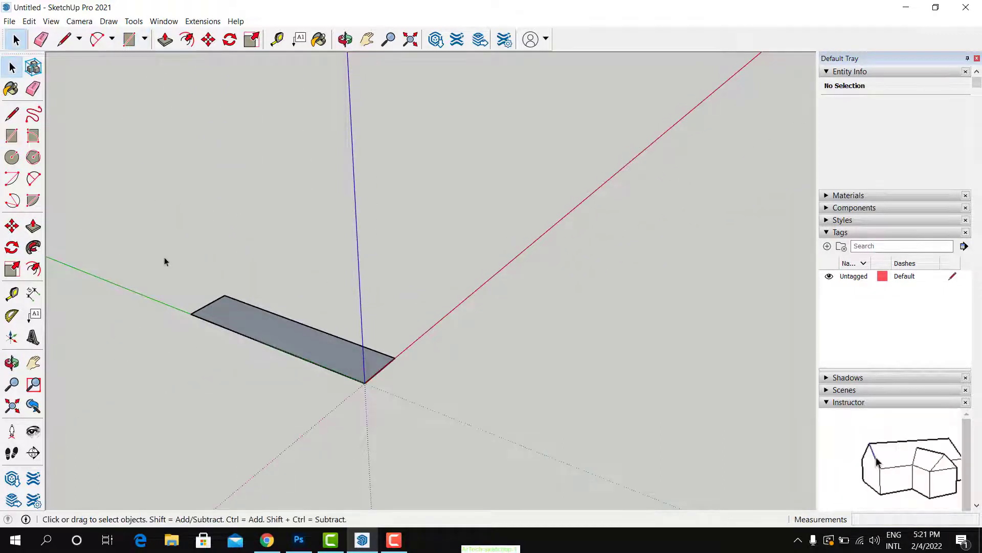
pyautogui.moveTo(165, 262); pyautogui.dragTo(377, 295, button='middle')
pyautogui.doubleClick(377, 294)
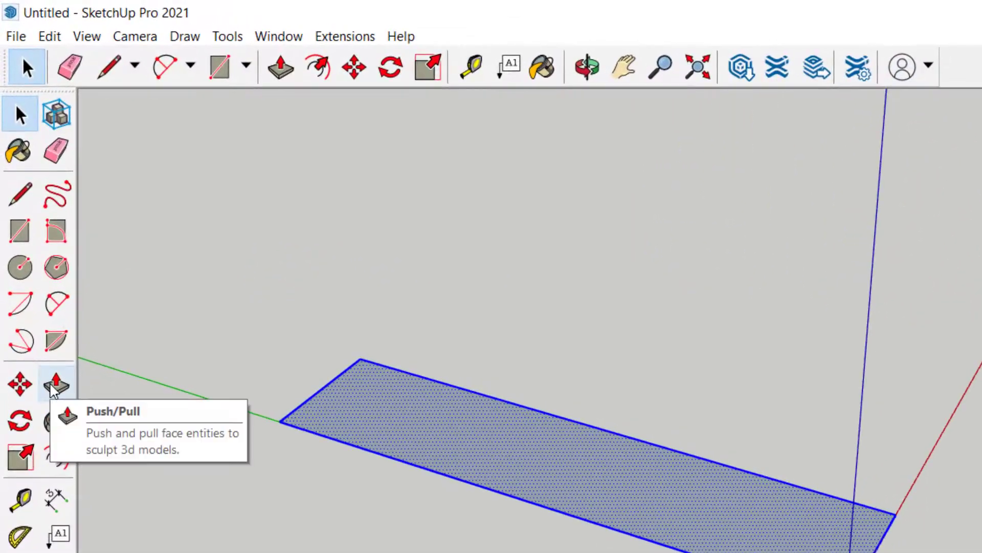
pyautogui.click(54, 384)
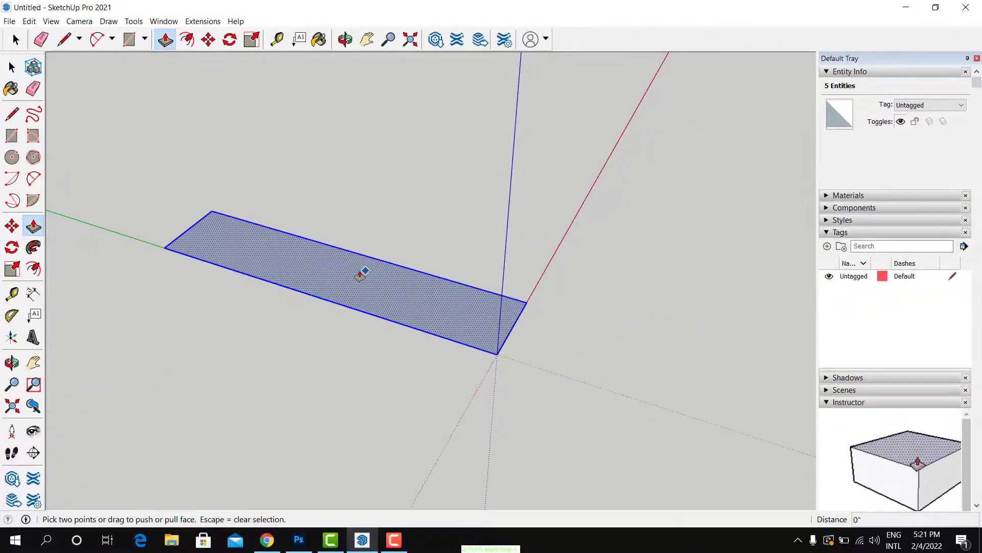
pyautogui.moveTo(397, 303); pyautogui.dragTo(373, 285)
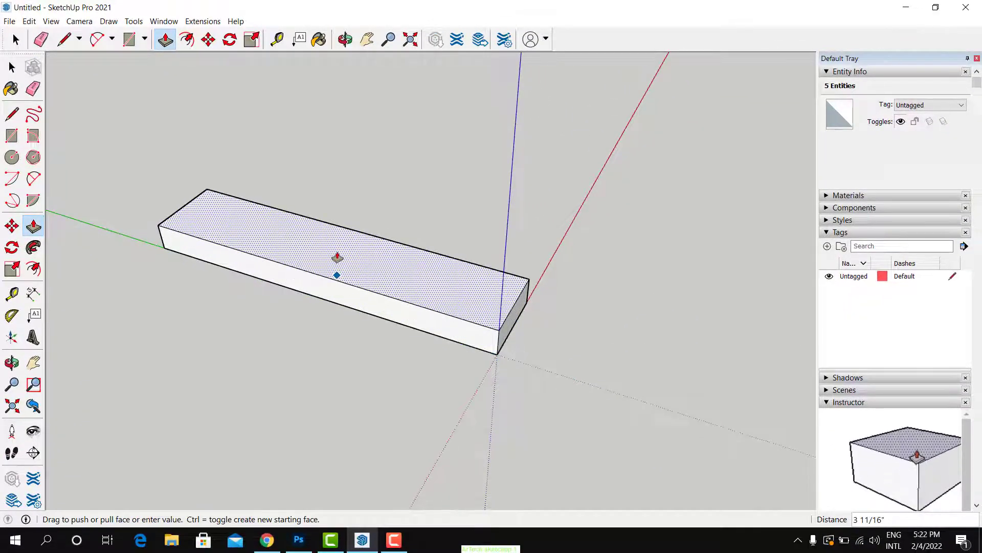
pyautogui.write('6')
pyautogui.press('Return')
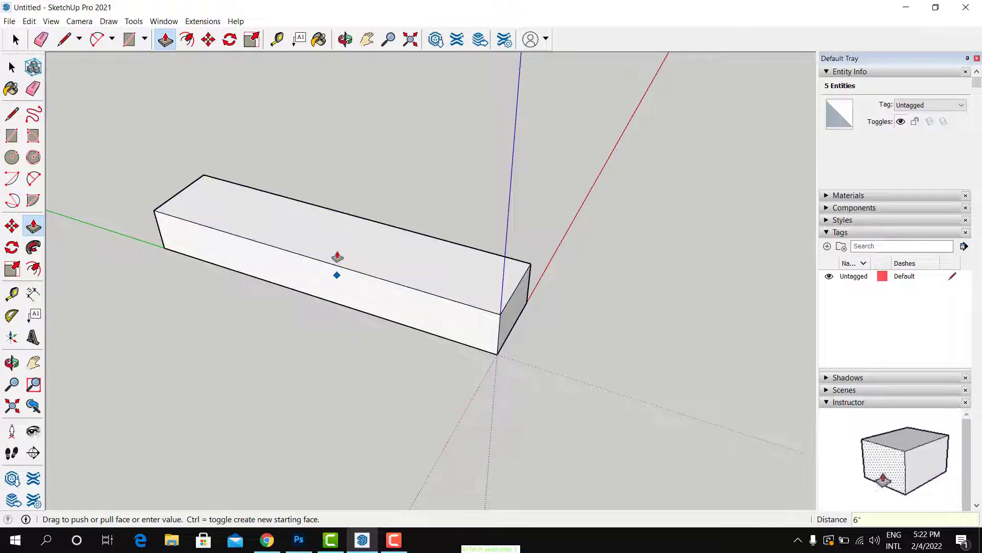
pyautogui.click(12, 67)
# - Select all faces and edges of the box and make them a group
pyautogui.scroll(-2, 455, 249)
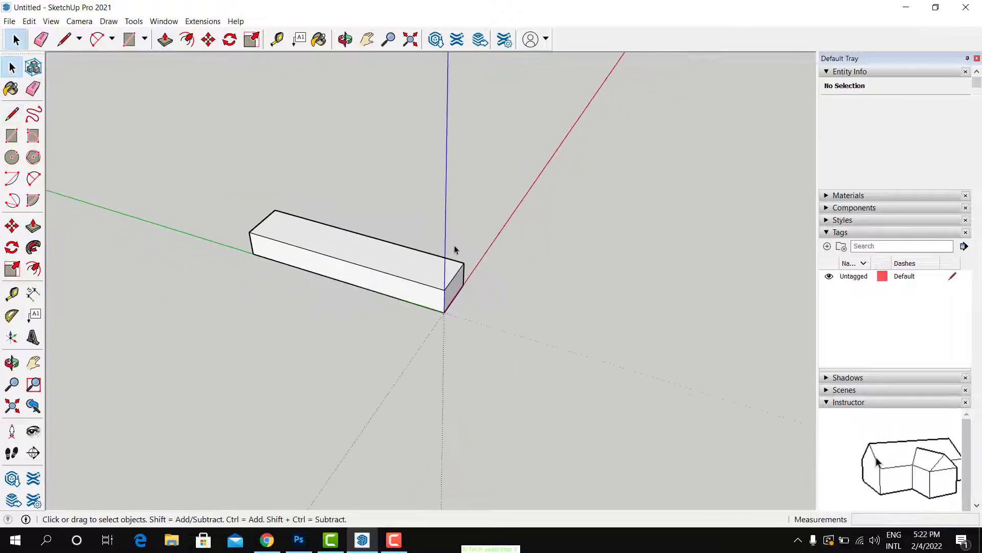
pyautogui.moveTo(455, 249); pyautogui.dragTo(544, 241, button='middle')
pyautogui.scroll(2, 307, 318)
pyautogui.scroll(-2, 491, 215)
pyautogui.moveTo(452, 250); pyautogui.dragTo(428, 249, button='middle')
pyautogui.moveTo(229, 192); pyautogui.dragTo(676, 385)
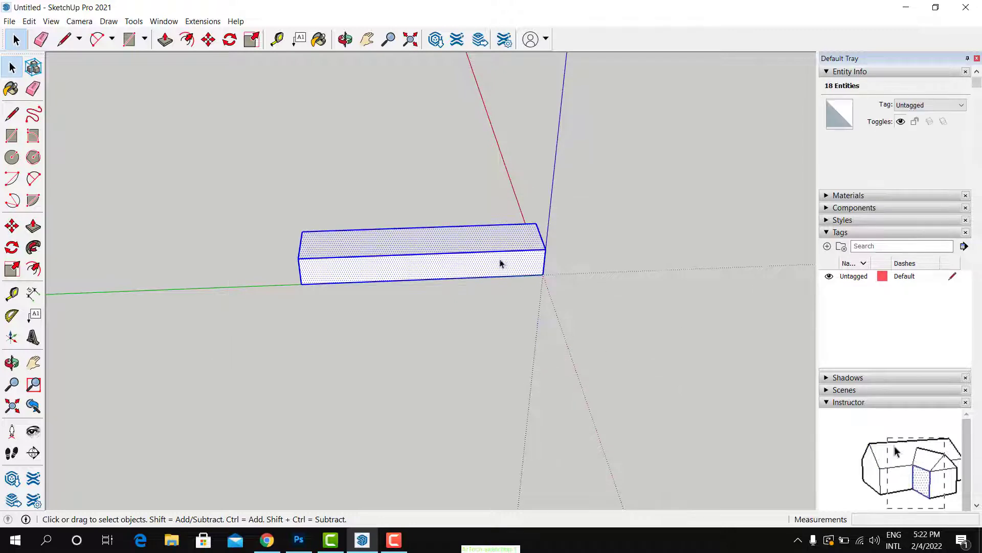
pyautogui.rightClick(489, 250)
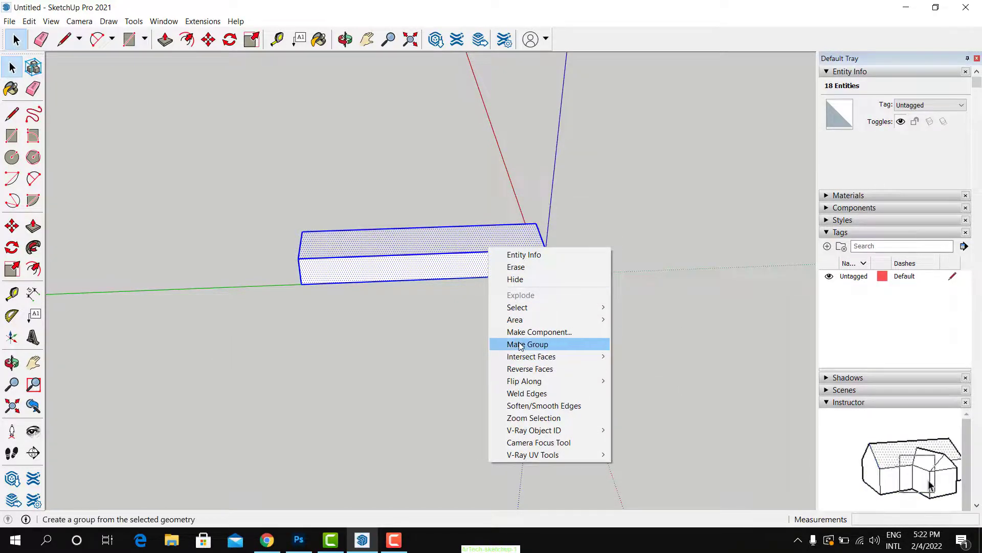
pyautogui.click(521, 346)
# - Convert the grouped box into a component with the definition name "stair 1"
pyautogui.scroll(2, 343, 267)
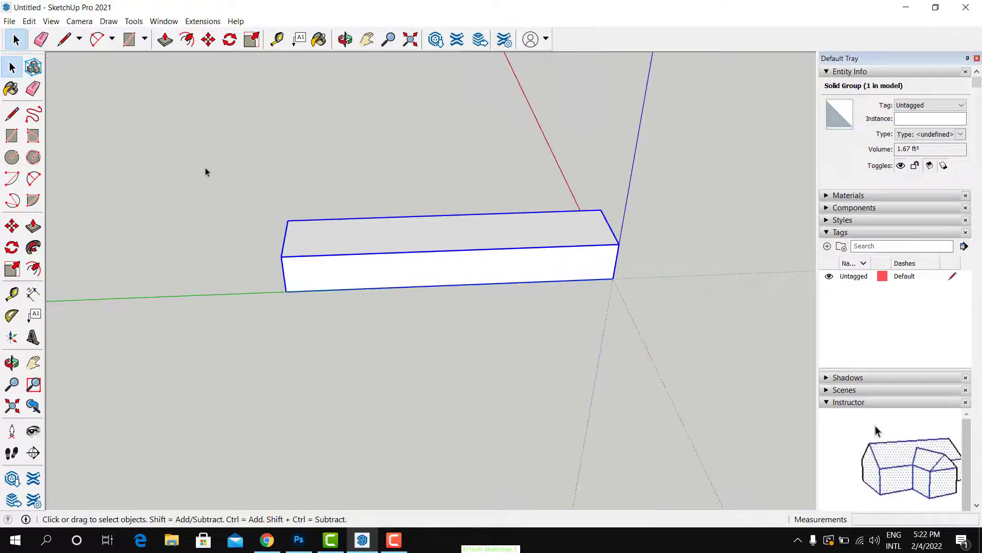
pyautogui.moveTo(206, 169); pyautogui.dragTo(702, 355)
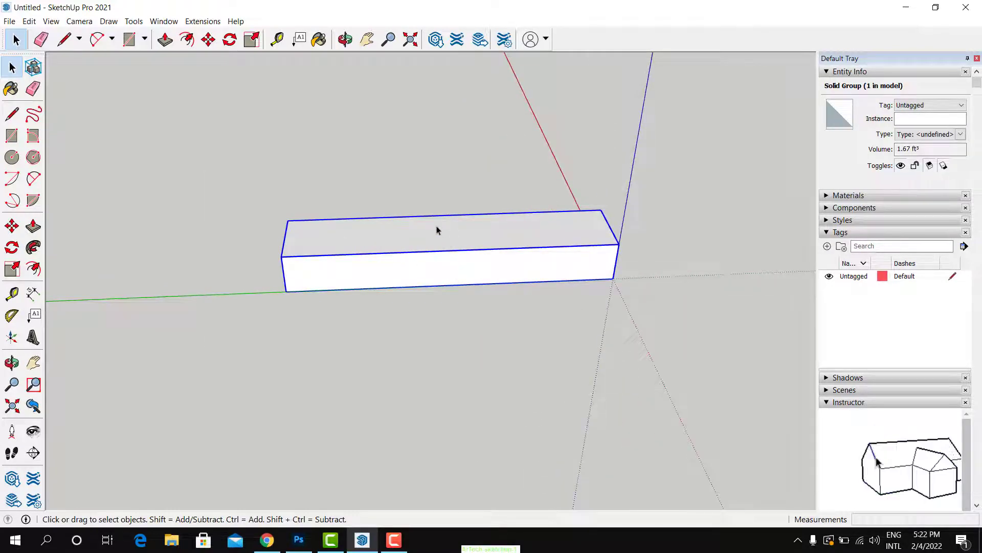
pyautogui.rightClick(438, 241)
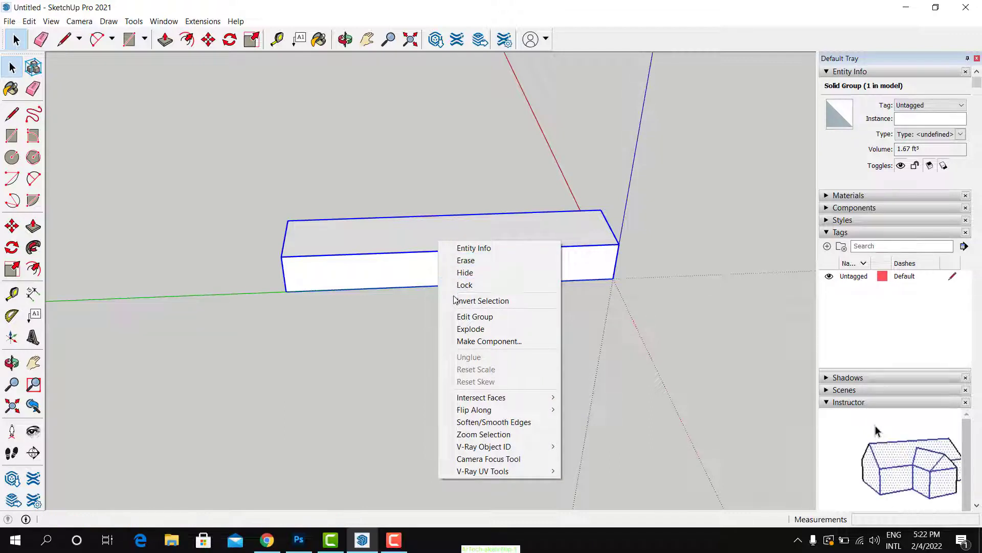
pyautogui.click(466, 342)
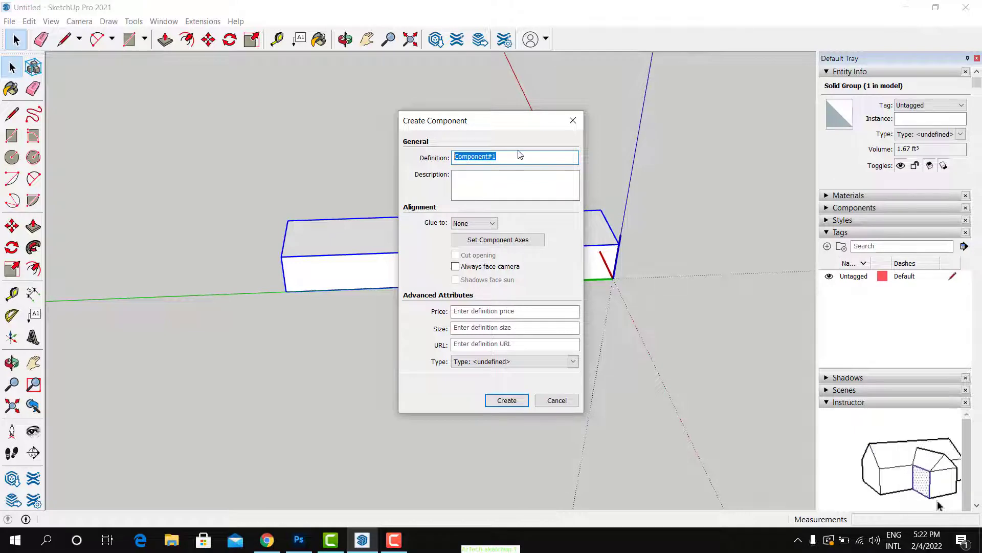
pyautogui.write('t')
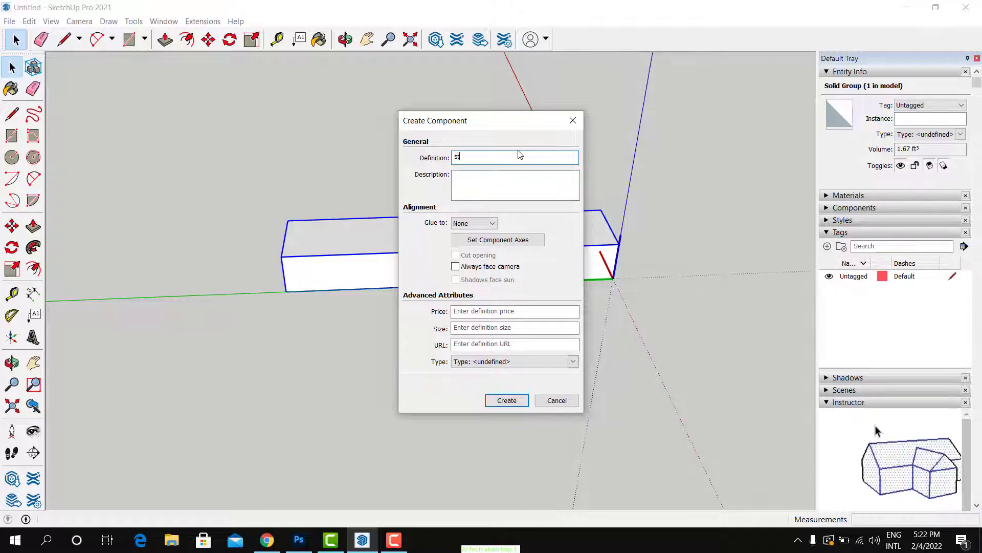
pyautogui.write('air ')
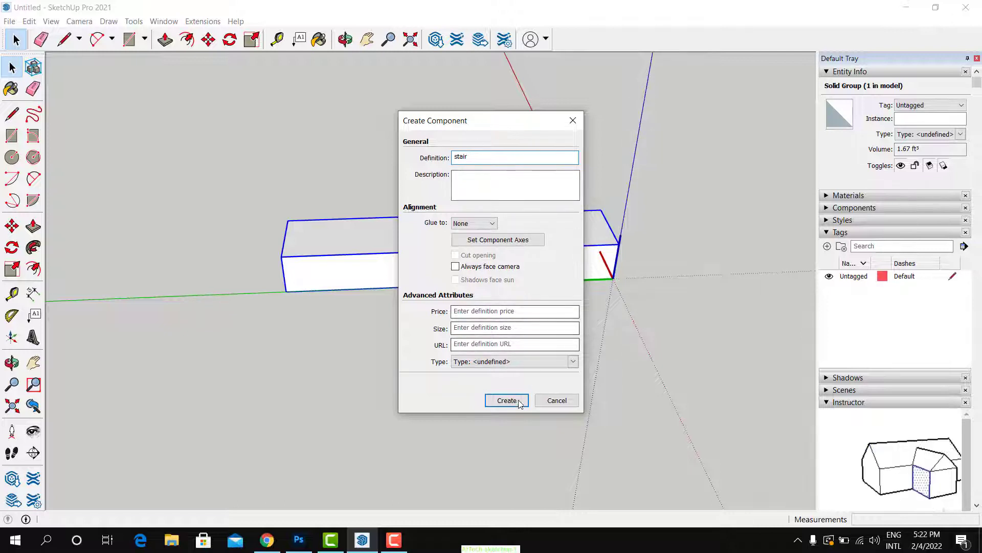
pyautogui.write('1')
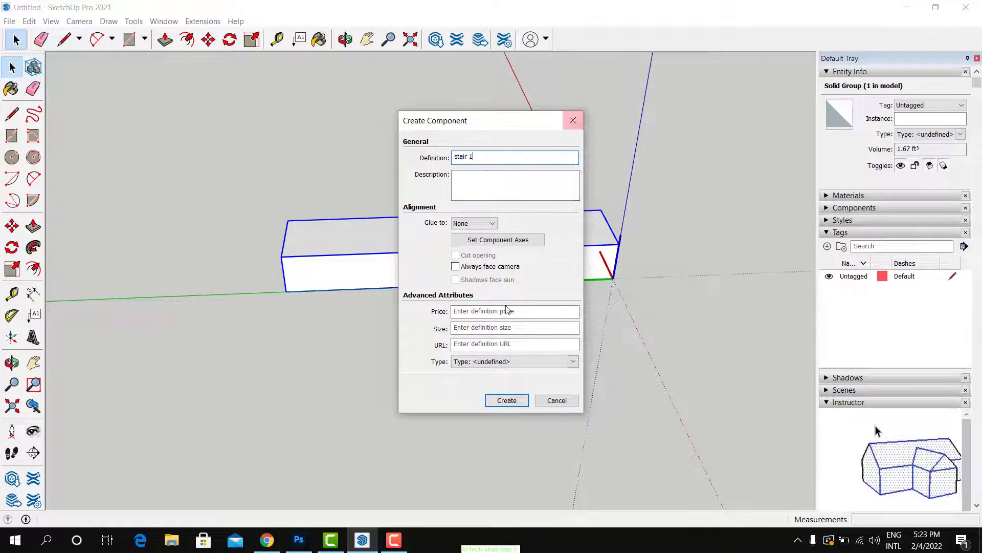
pyautogui.click(507, 400)
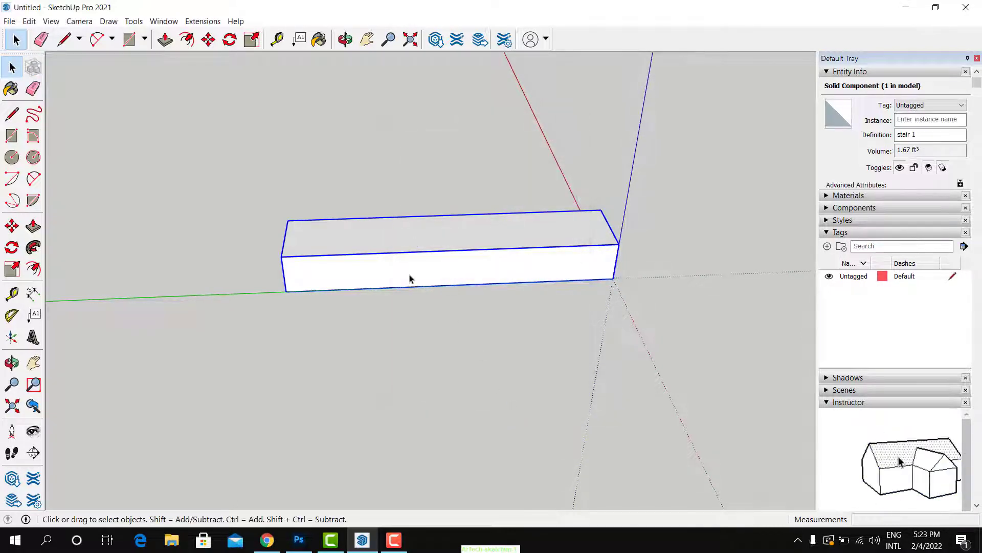
pyautogui.scroll(3, 295, 249)
pyautogui.scroll(-3, 346, 259)
pyautogui.moveTo(348, 258); pyautogui.dragTo(529, 267, button='middle')
pyautogui.scroll(-2, 632, 264)
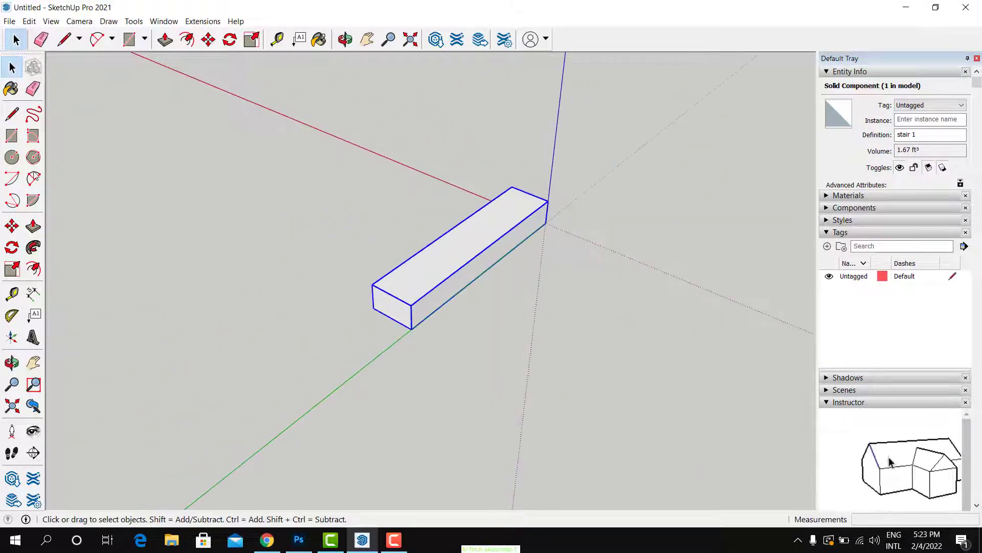
pyautogui.press('m')
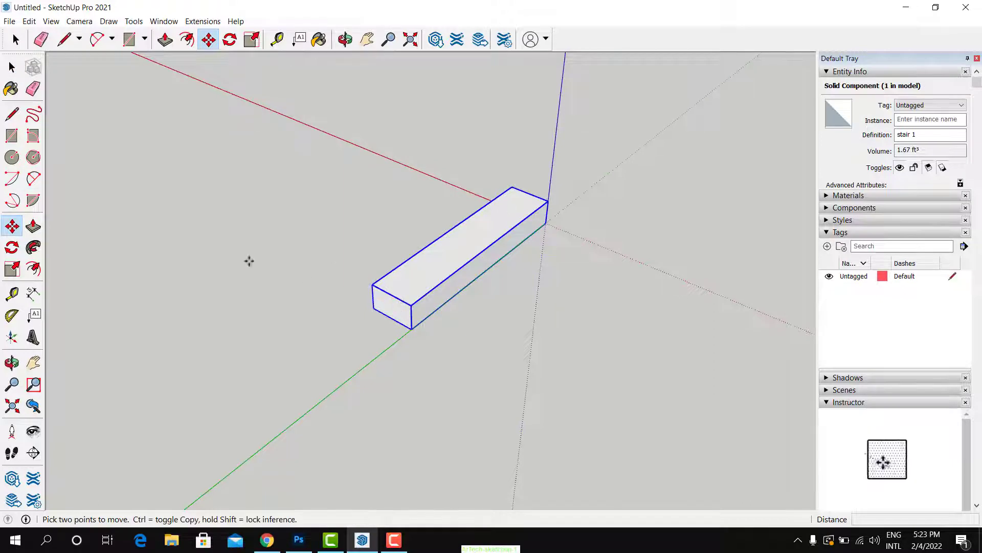
pyautogui.click(12, 67)
pyautogui.scroll(-1, 428, 257)
pyautogui.scroll(-1, 428, 257)
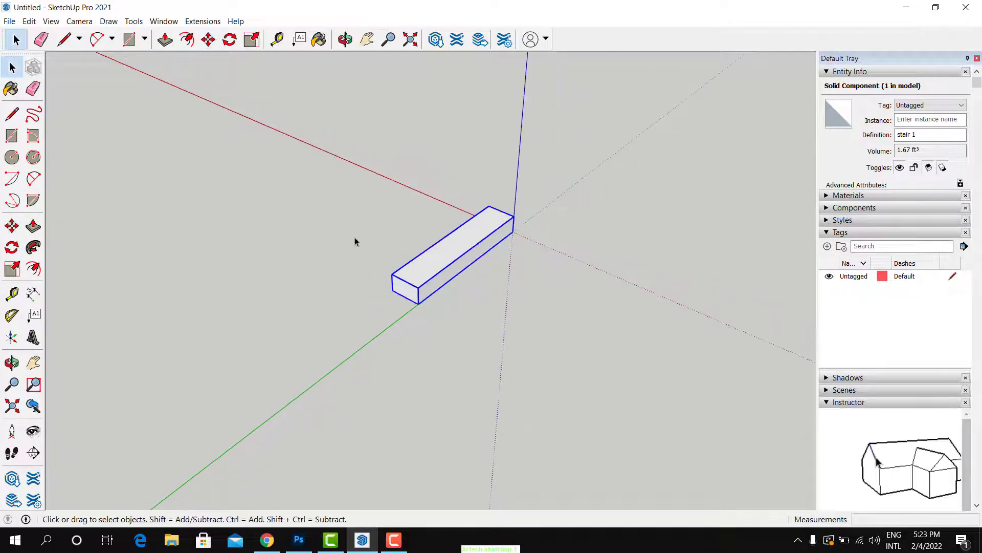
pyautogui.scroll(2, 349, 224)
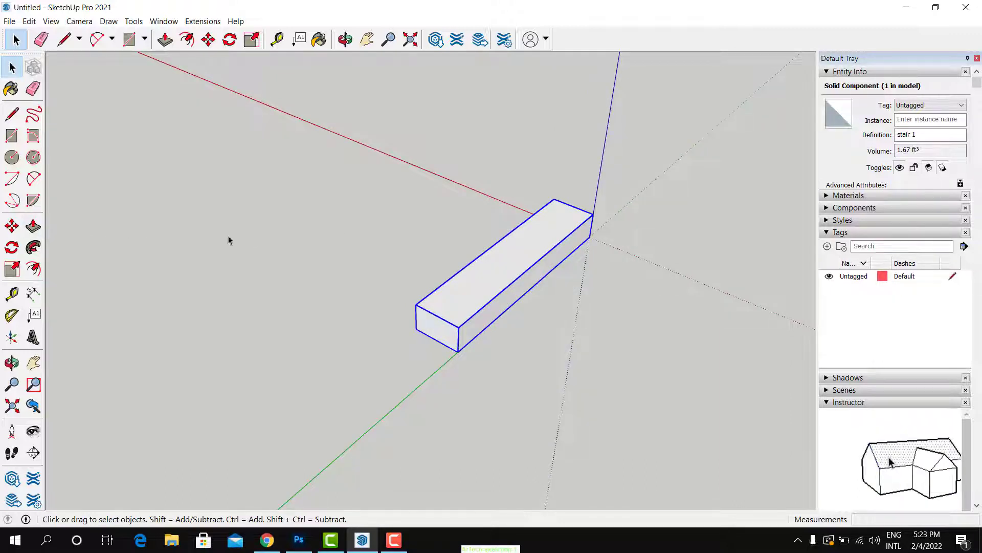
# - Copy the stair component from its lower front corner to the upper back corner of the same end face
pyautogui.moveTo(370, 176); pyautogui.dragTo(658, 387)
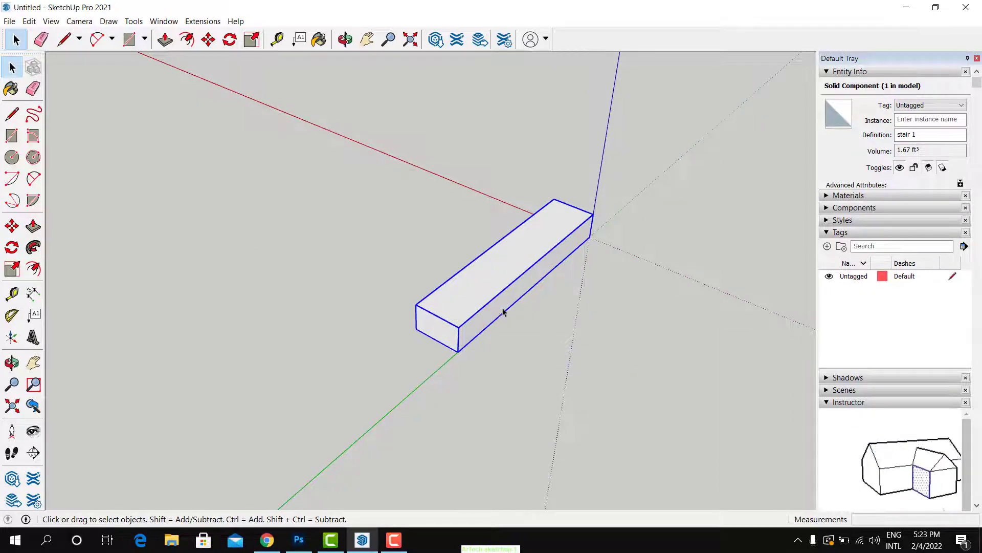
pyautogui.click(12, 227)
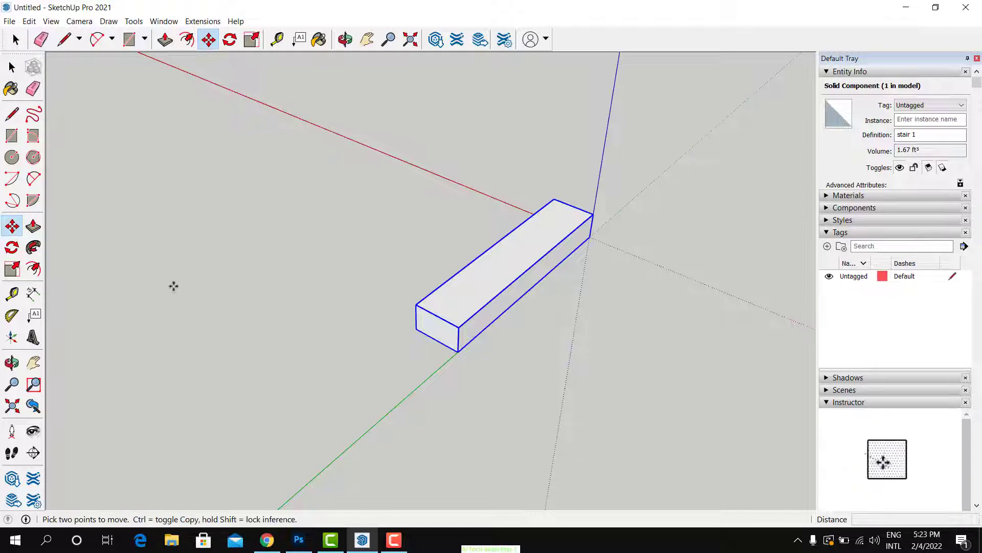
pyautogui.scroll(3, 459, 351)
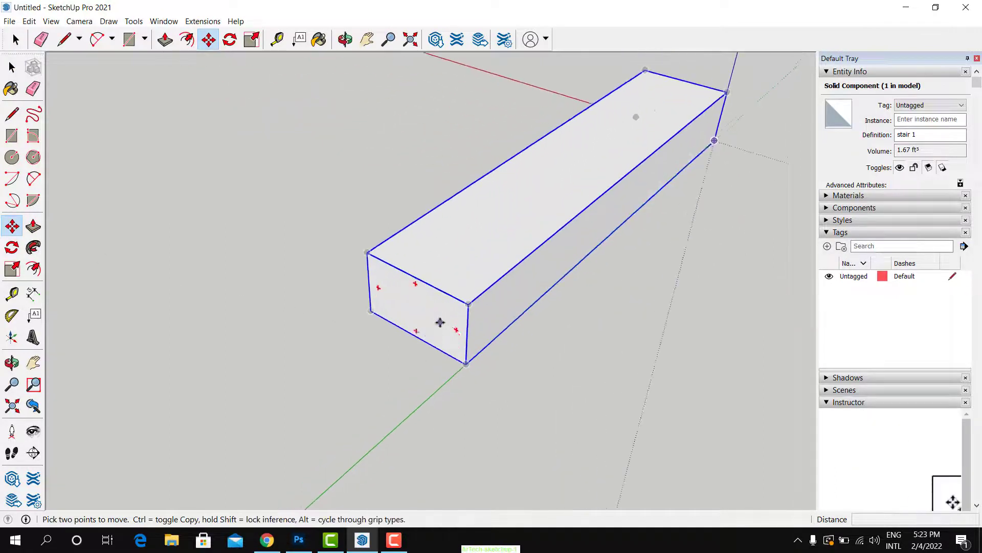
pyautogui.scroll(3, 438, 322)
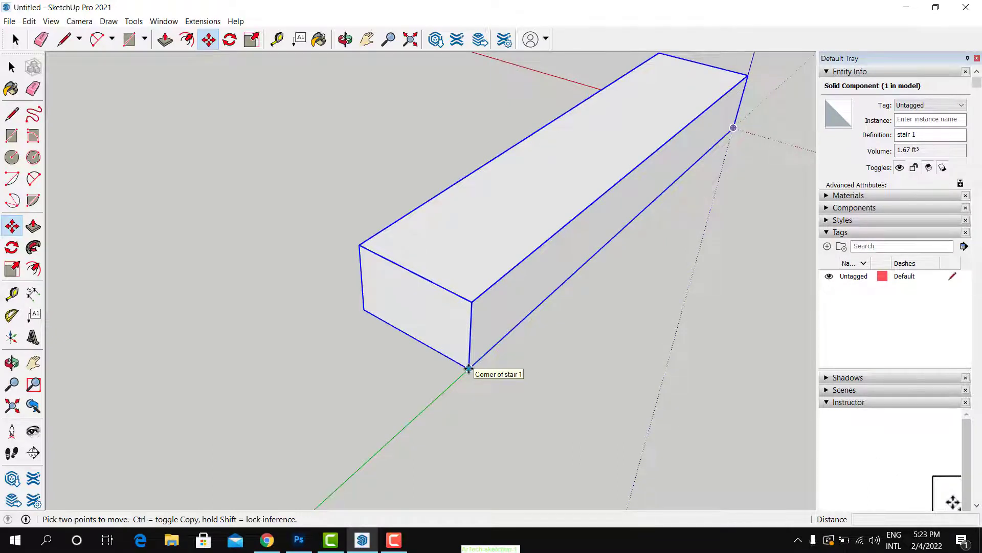
pyautogui.click(468, 368)
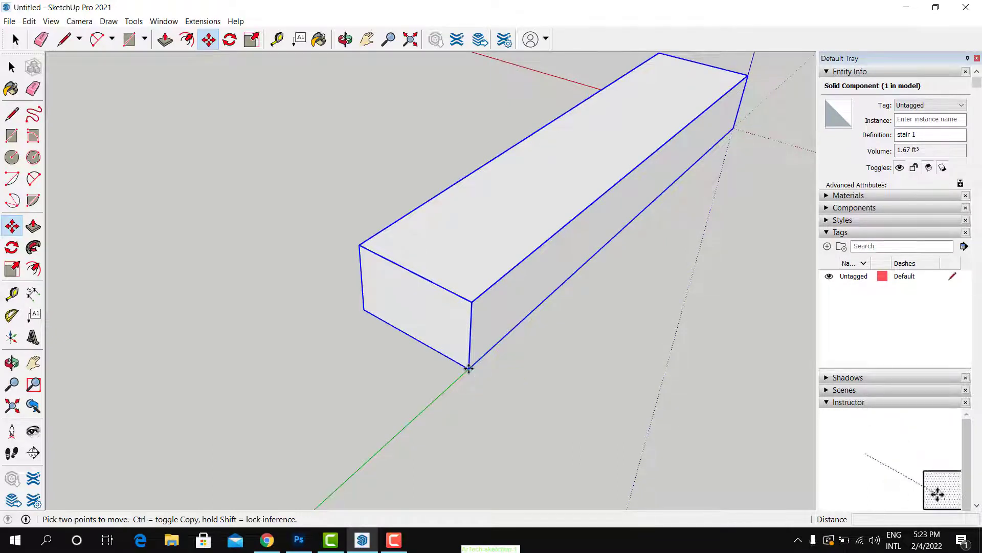
pyautogui.press('ctrl')
pyautogui.click(469, 368)
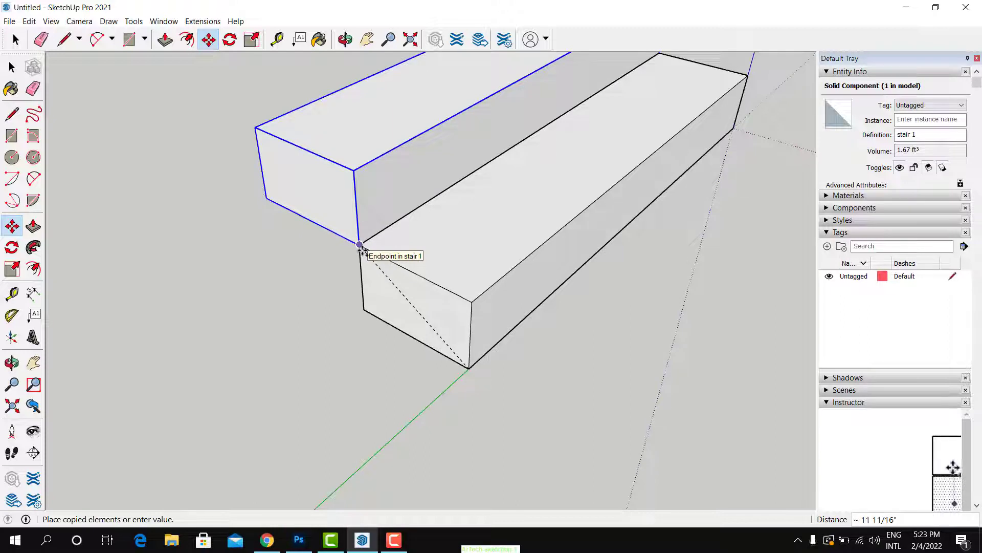
pyautogui.click(361, 248)
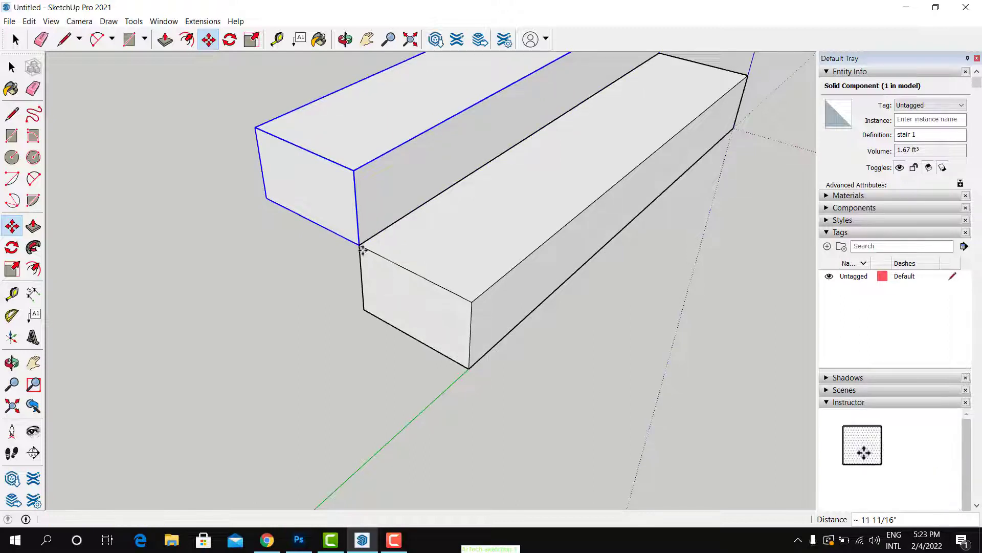
# - Multiply the last copy with x20 to array the steps upward into a full flight
pyautogui.scroll(-4, 525, 351)
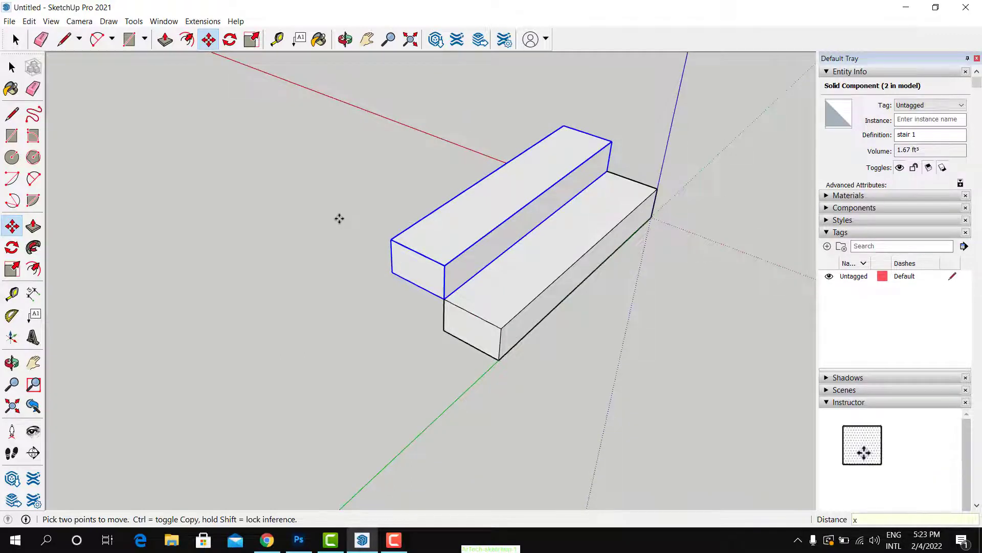
pyautogui.write('x')
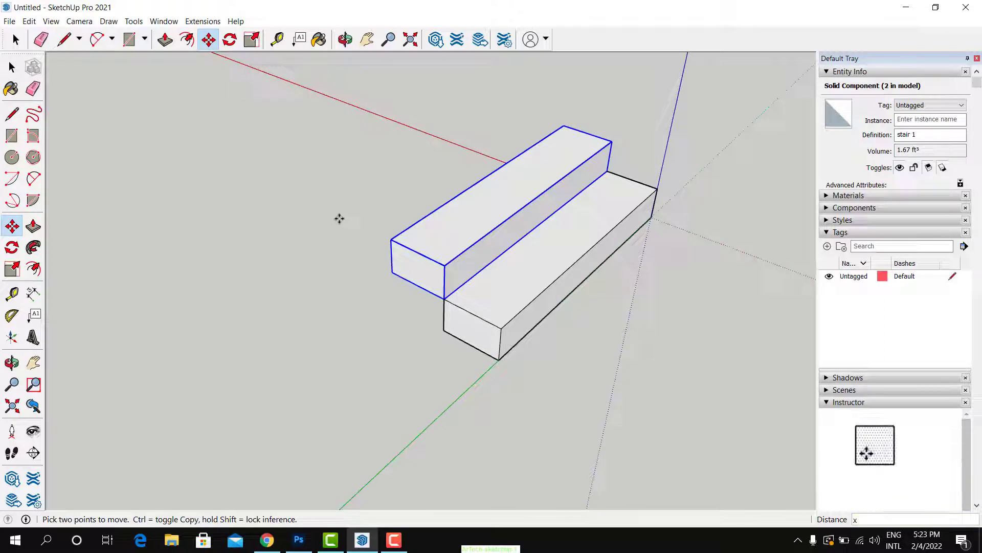
pyautogui.write('20')
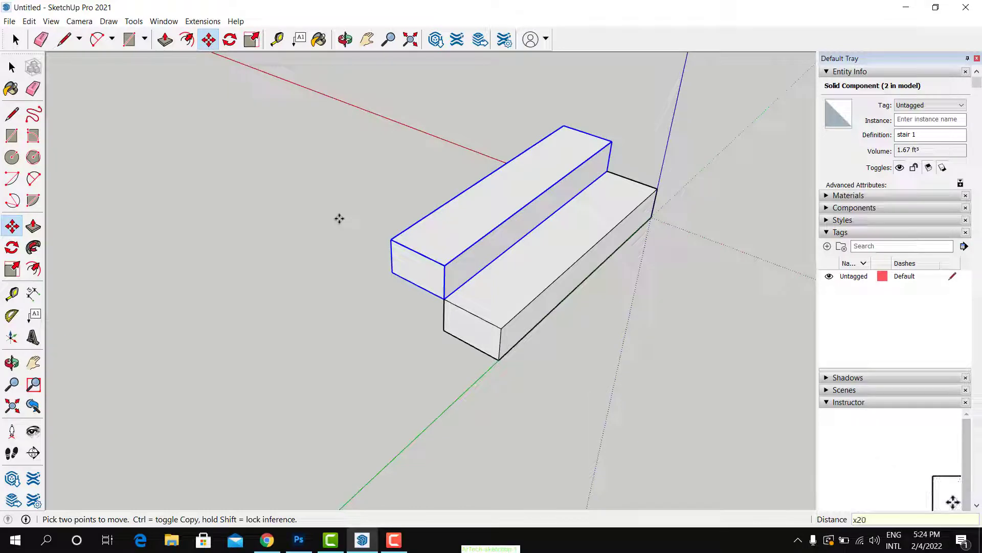
pyautogui.press('Return')
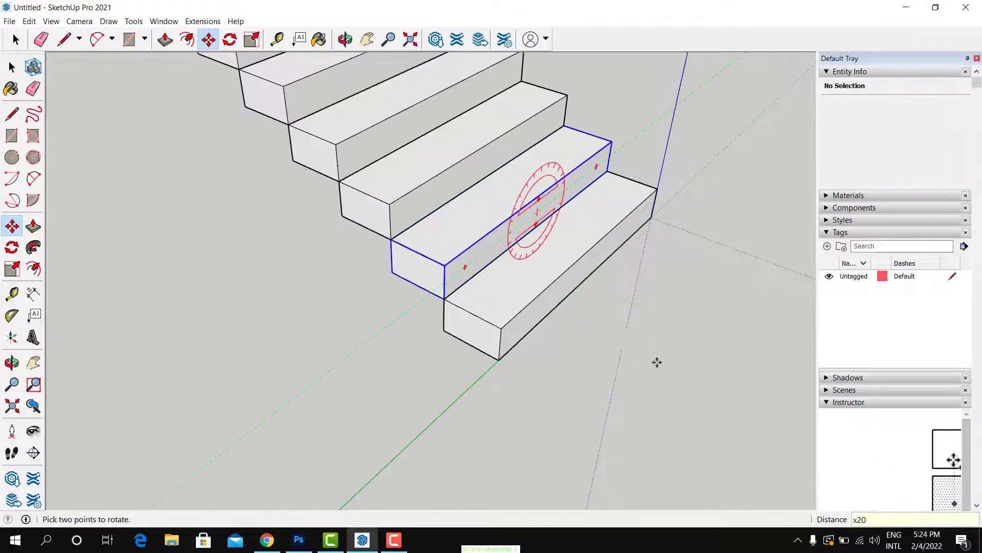
# - Examine the full flight of steps from several angles, from the whole run down to the lowest treads
pyautogui.scroll(-3, 667, 364)
pyautogui.scroll(-3, 679, 371)
pyautogui.scroll(-2, 621, 323)
pyautogui.moveTo(620, 324); pyautogui.dragTo(634, 294, button='middle')
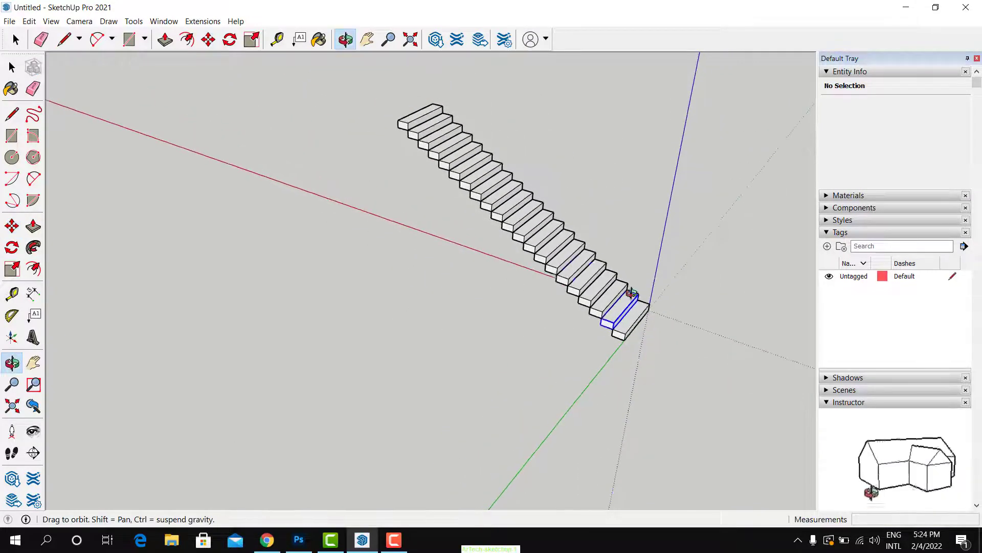
pyautogui.scroll(3, 578, 262)
pyautogui.scroll(1, 579, 263)
pyautogui.scroll(-3, 680, 448)
pyautogui.scroll(3, 665, 412)
pyautogui.click(666, 407)
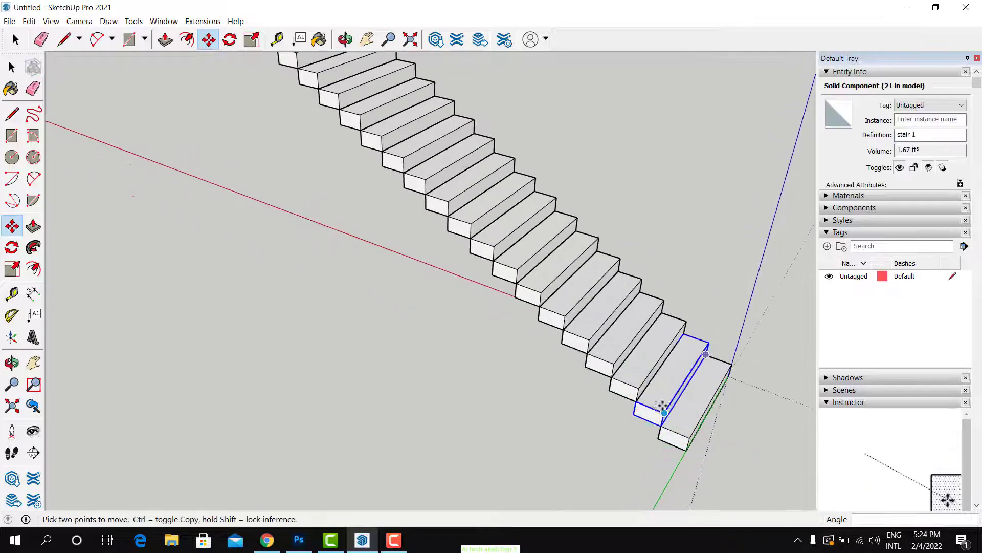
pyautogui.scroll(-3, 667, 408)
pyautogui.press('Escape')
pyautogui.moveTo(678, 405); pyautogui.dragTo(527, 335, button='middle')
pyautogui.click(11, 67)
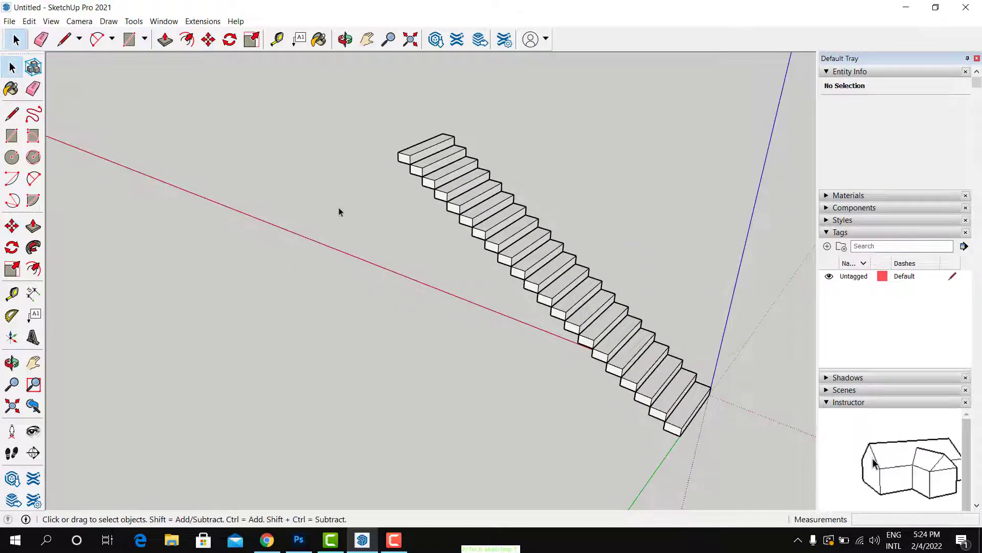
pyautogui.moveTo(340, 210); pyautogui.dragTo(377, 353, button='middle')
pyautogui.scroll(4, 467, 373)
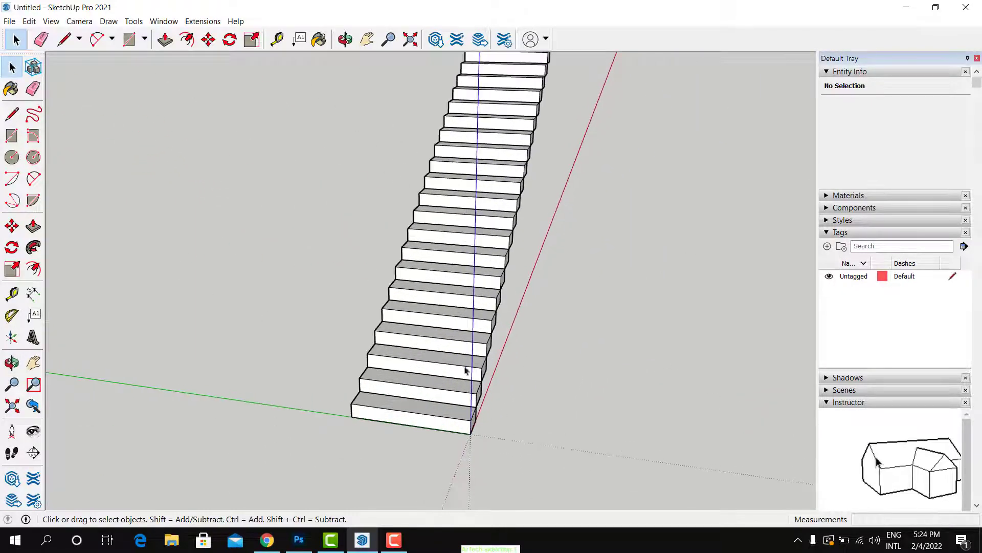
pyautogui.scroll(-3, 462, 341)
pyautogui.moveTo(474, 340); pyautogui.dragTo(518, 446, button='middle')
pyautogui.scroll(-3, 323, 356)
pyautogui.scroll(3, 514, 446)
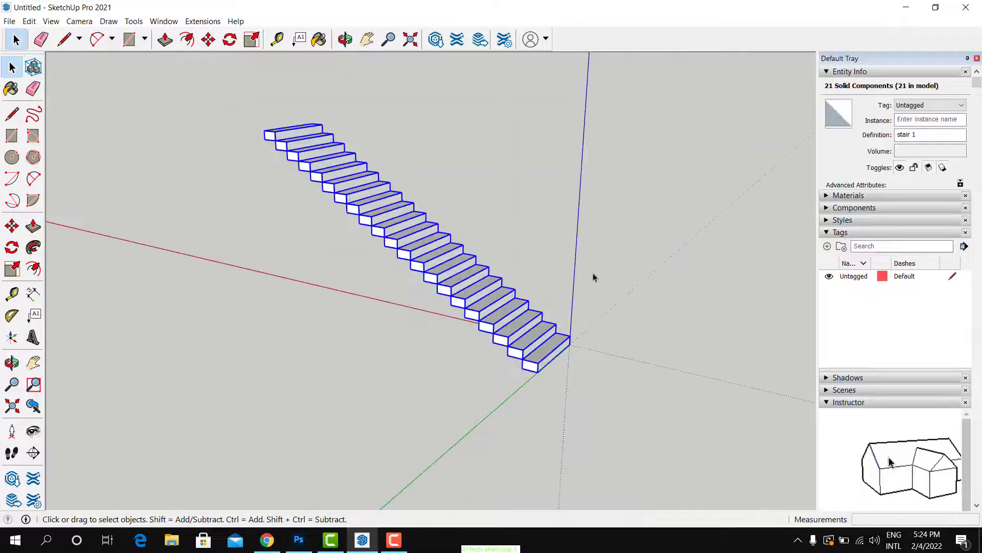
pyautogui.click(592, 278)
pyautogui.scroll(4, 531, 345)
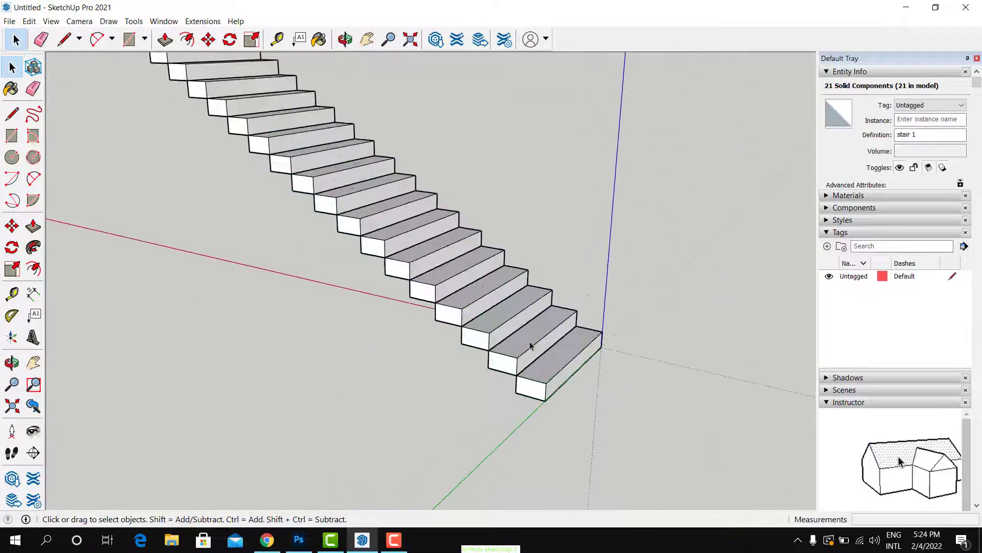
pyautogui.scroll(3, 535, 351)
pyautogui.scroll(-3, 578, 348)
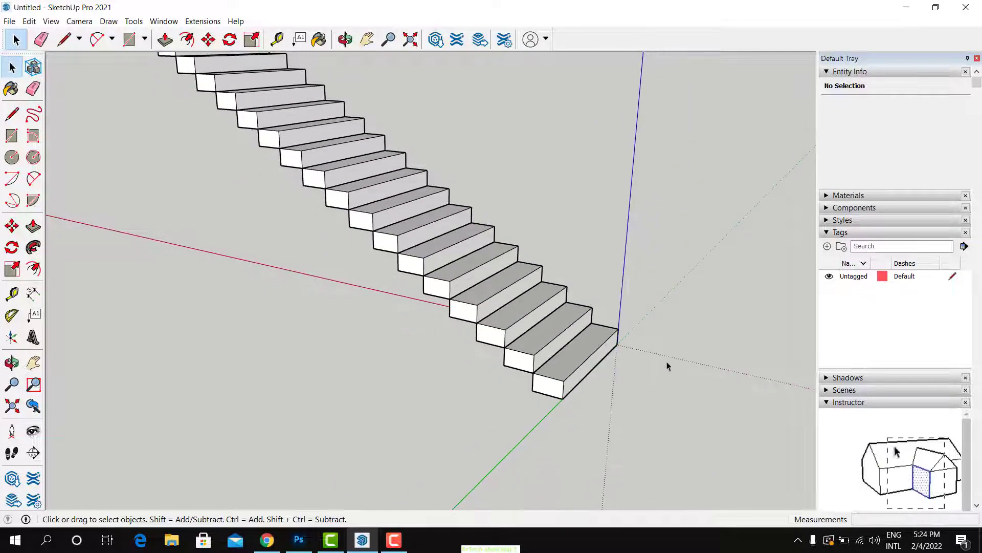
pyautogui.moveTo(662, 356); pyautogui.dragTo(395, 373, button='middle')
pyautogui.scroll(5, 394, 373)
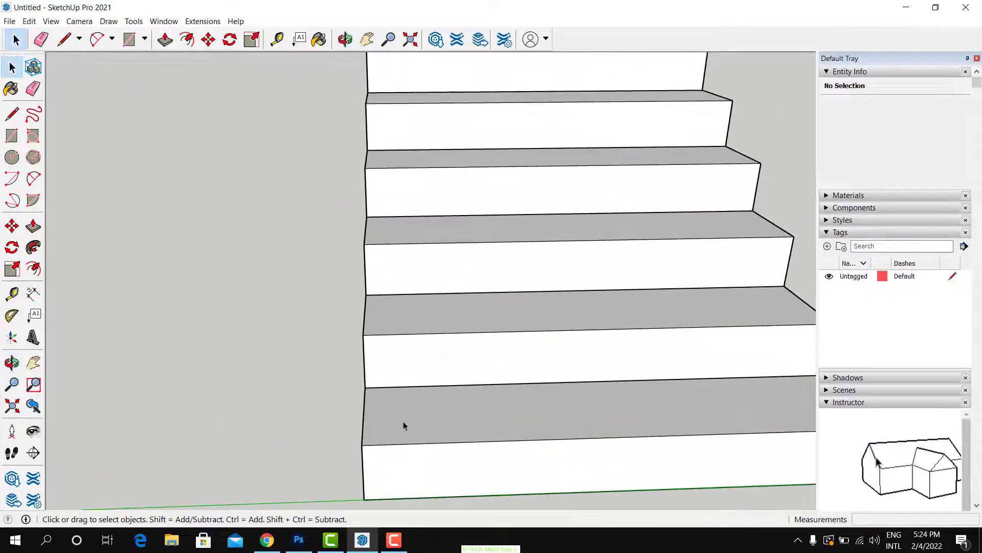
pyautogui.moveTo(449, 401); pyautogui.dragTo(569, 413, button='middle')
pyautogui.scroll(-4, 550, 408)
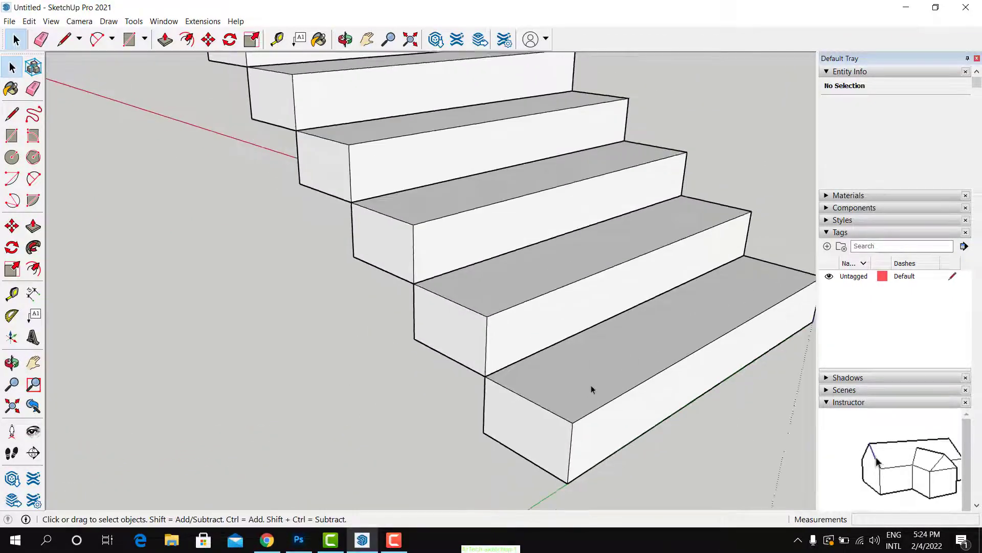
# - Edit the bottom step's component, push/pull its end face outward 2' along the green axis, and exit the component
pyautogui.tripleClick(545, 417)
pyautogui.click(538, 419)
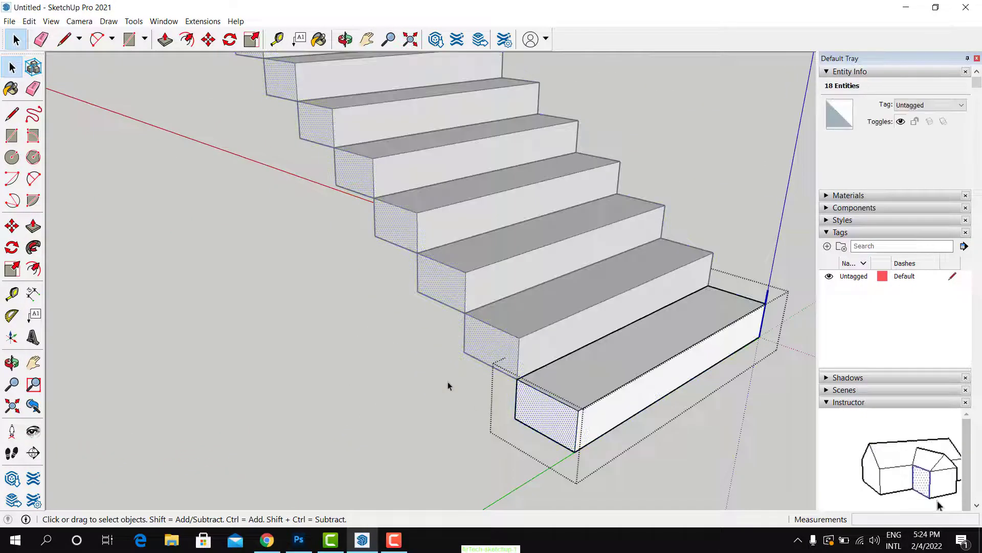
pyautogui.click(33, 226)
pyautogui.scroll(-3, 498, 266)
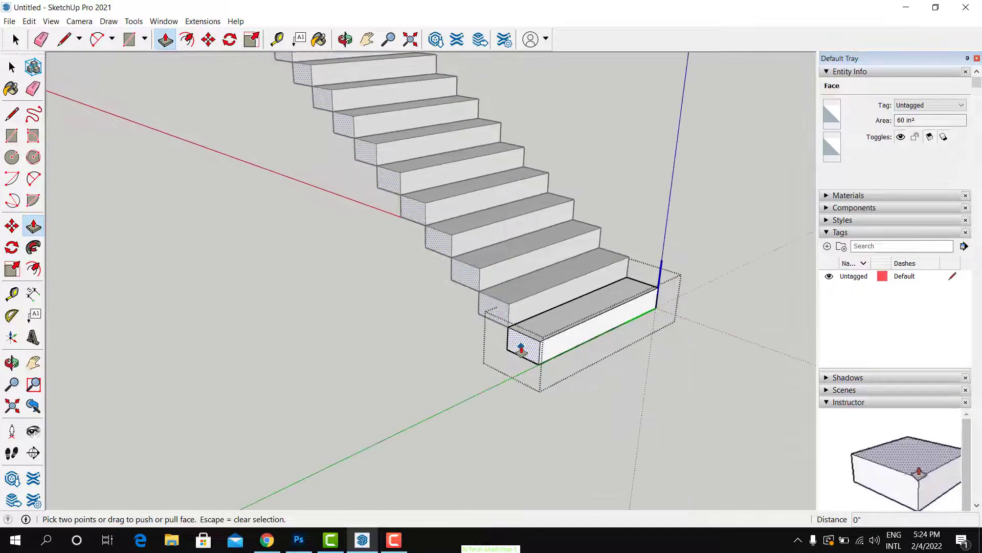
pyautogui.click(517, 344)
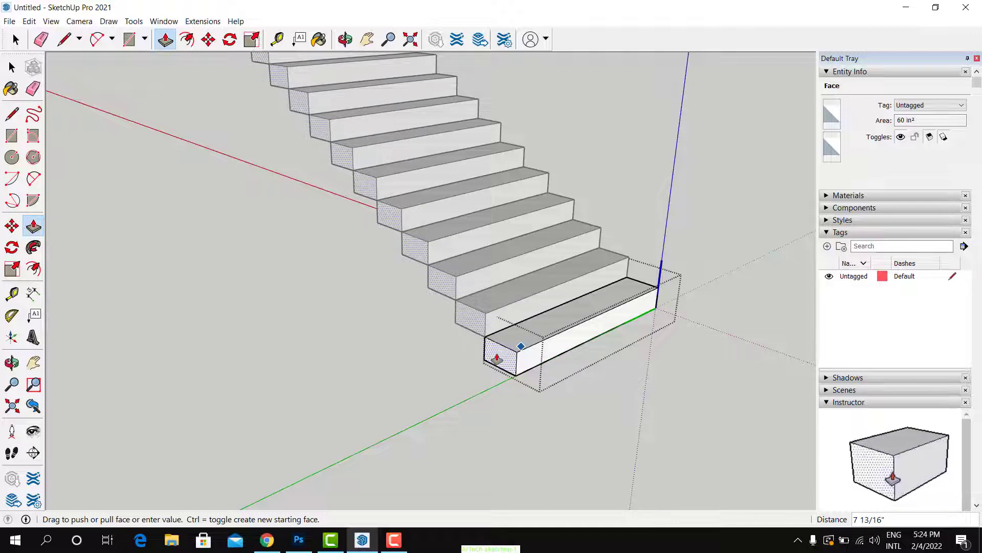
pyautogui.write("2'")
pyautogui.press('Return')
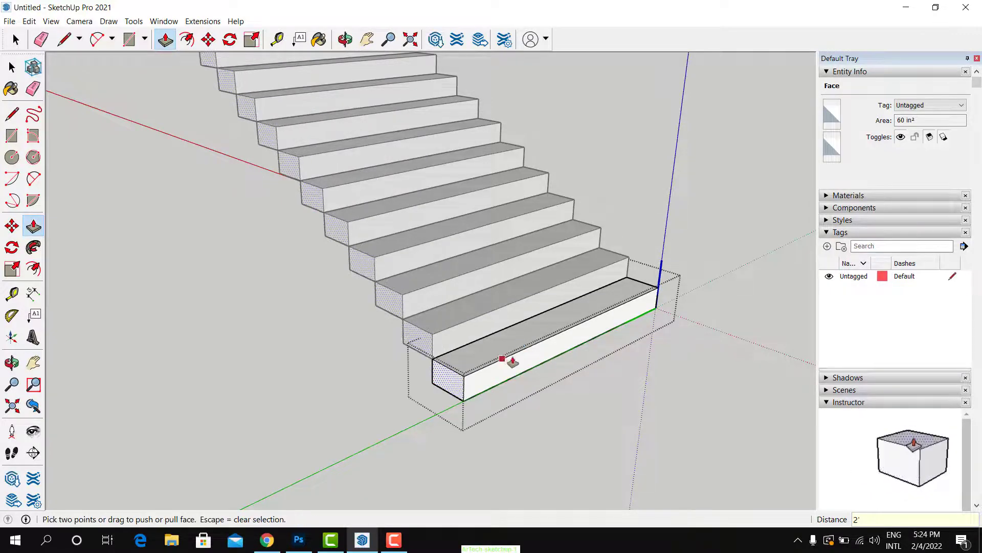
pyautogui.scroll(-3, 511, 358)
pyautogui.scroll(-5, 558, 292)
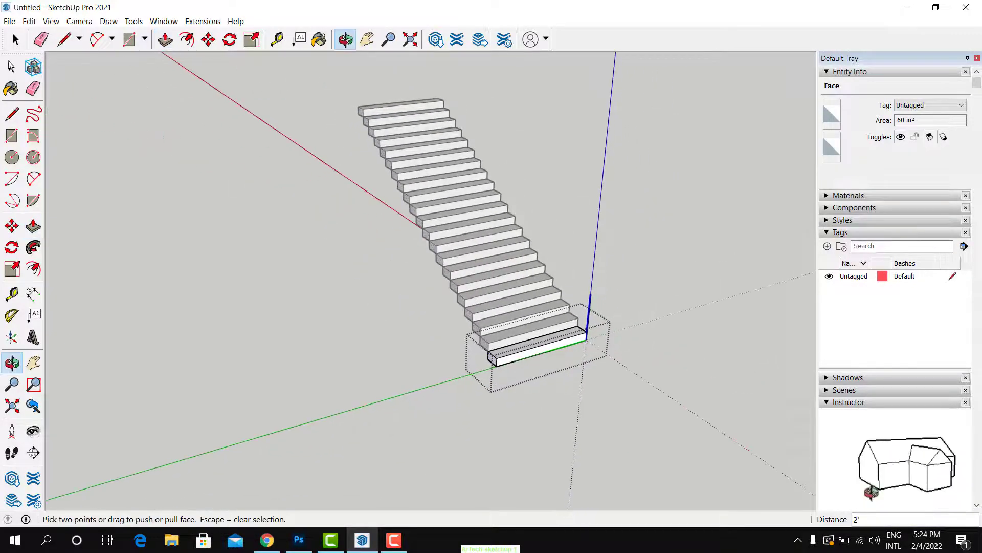
pyautogui.click(12, 67)
pyautogui.click(498, 160)
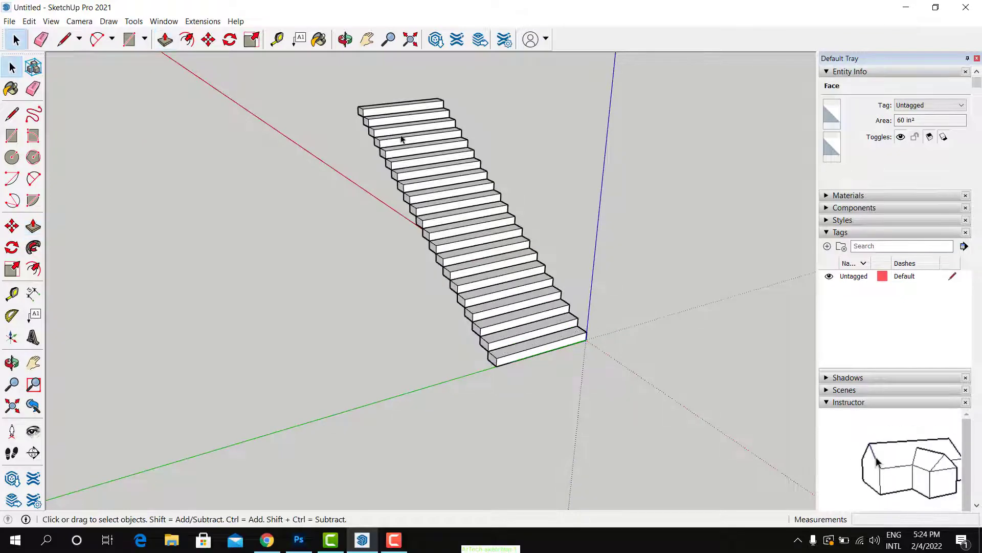
# - Examine the widened staircase from the opposite side and review the commands available for the bottom step's component
pyautogui.scroll(3, 408, 176)
pyautogui.scroll(-2, 546, 274)
pyautogui.moveTo(546, 274); pyautogui.dragTo(241, 256, button='middle')
pyautogui.scroll(5, 361, 413)
pyautogui.scroll(-6, 373, 420)
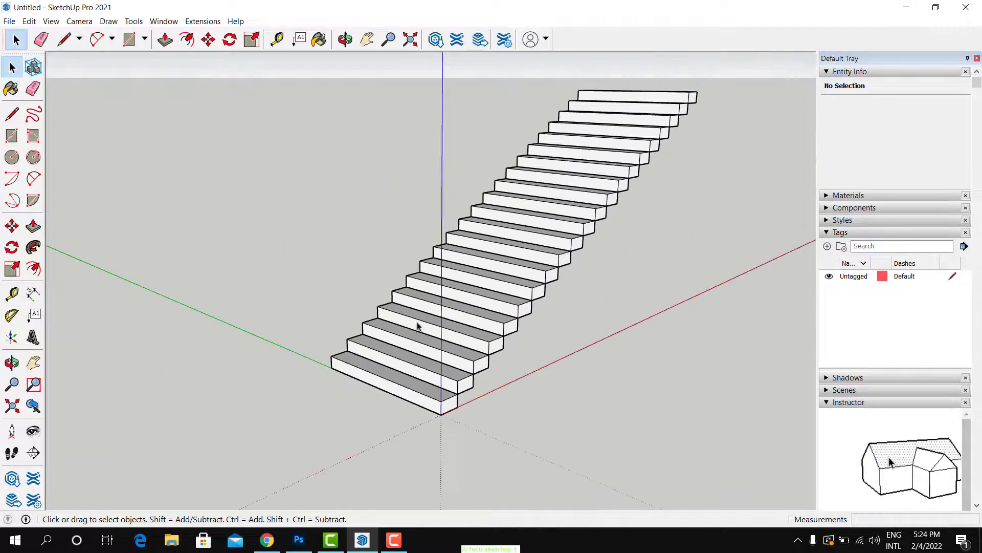
pyautogui.scroll(2, 453, 311)
pyautogui.scroll(1, 453, 311)
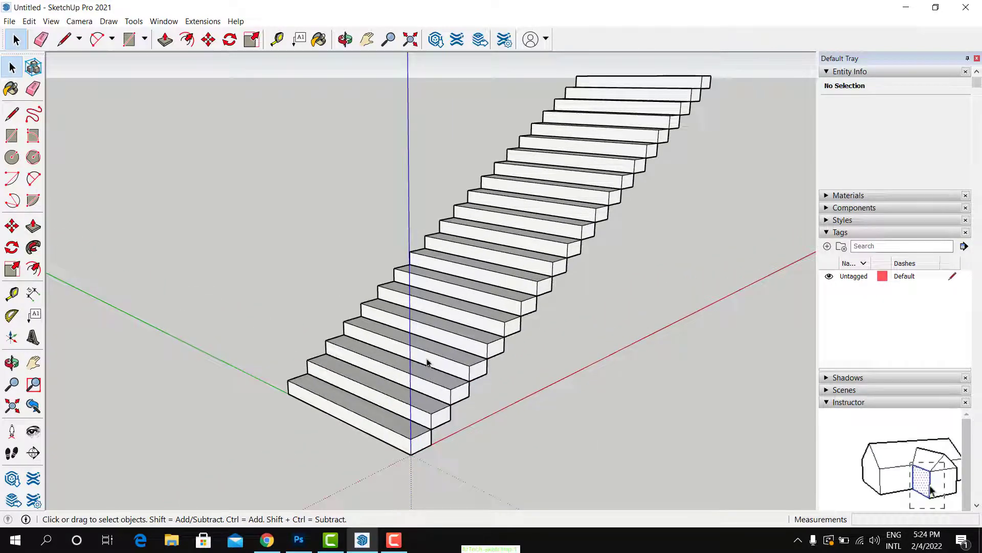
pyautogui.click(388, 415)
pyautogui.scroll(1, 422, 419)
pyautogui.scroll(1, 422, 419)
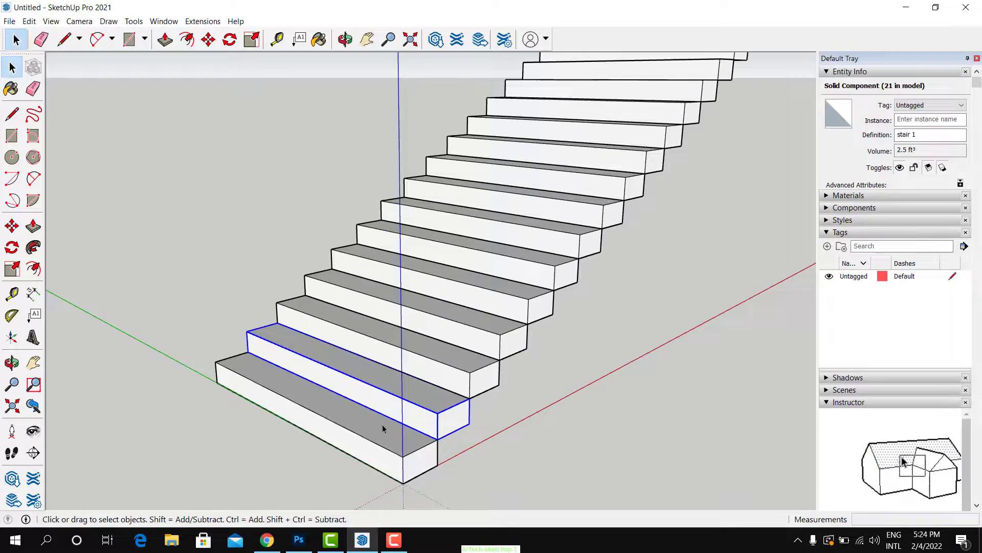
pyautogui.click(373, 432)
pyautogui.rightClick(373, 432)
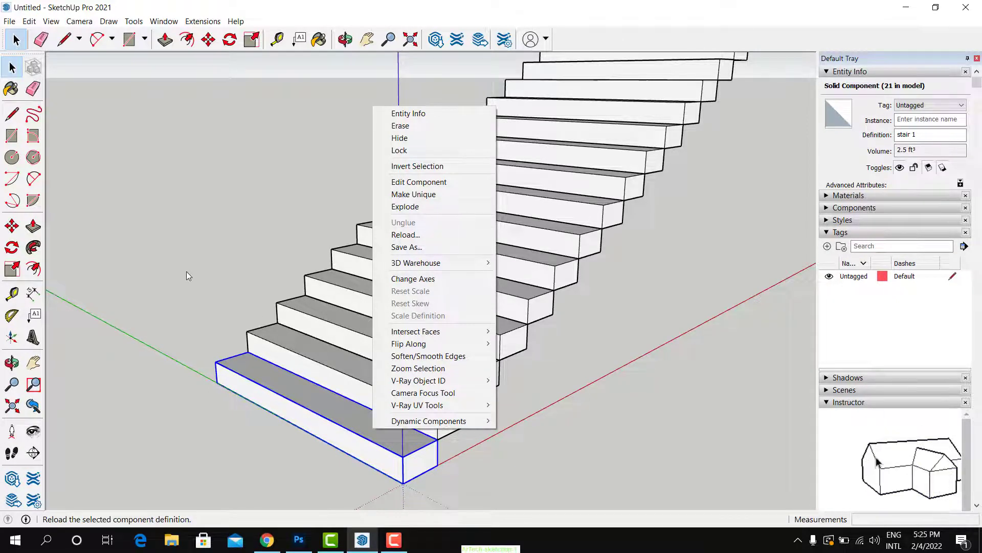
pyautogui.click(175, 238)
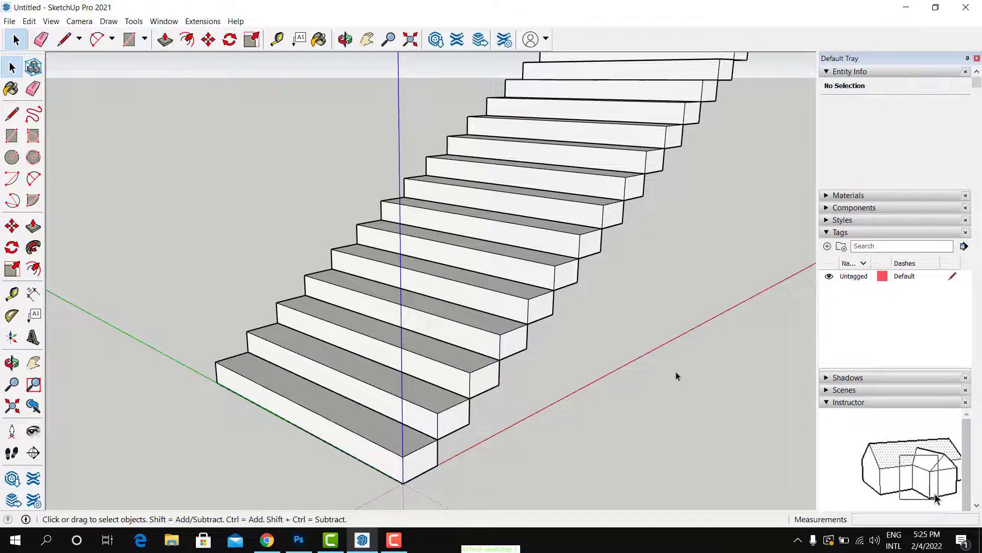